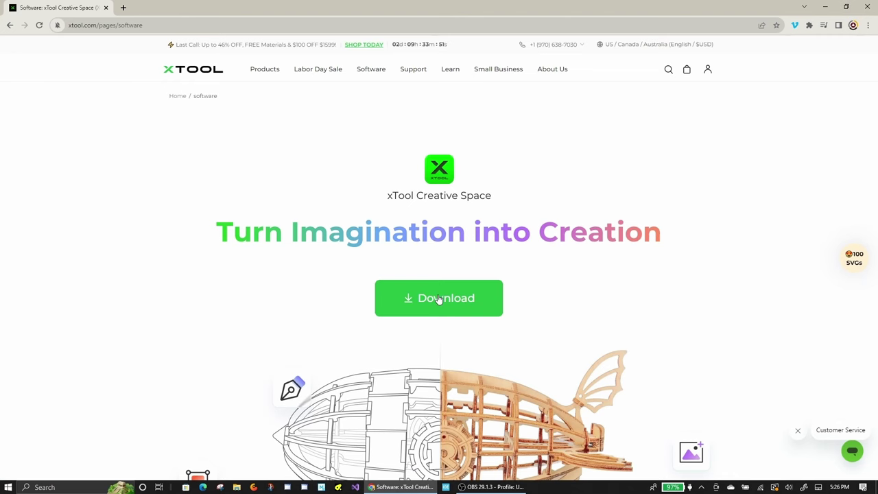
Download the Windows installer from xtool.com and set it to open when done
left_click(440, 299)
left_click(240, 269)
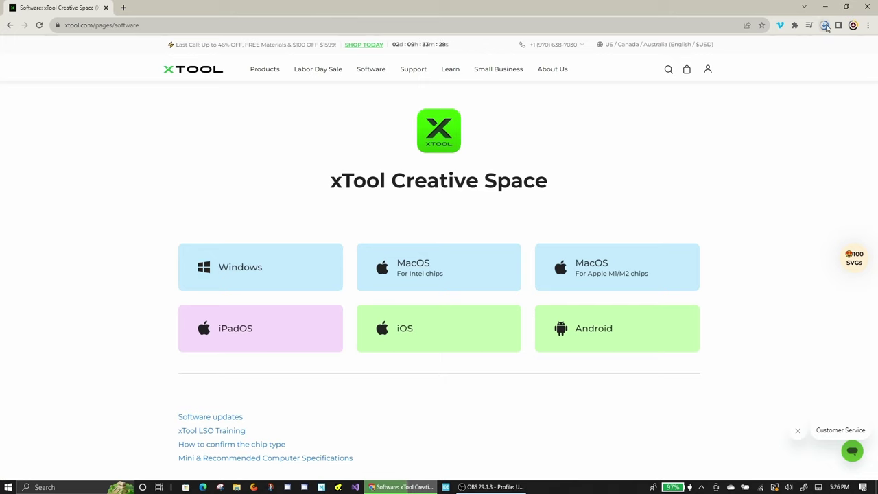
right_click(742, 72)
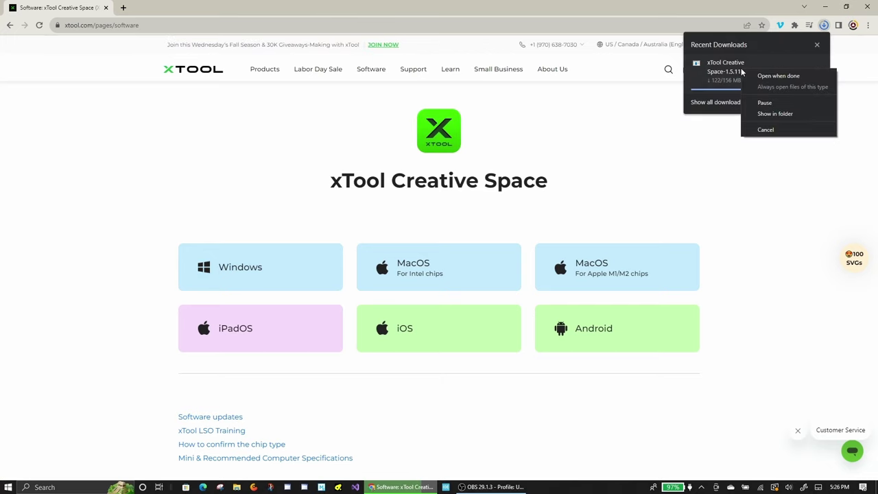
left_click(778, 76)
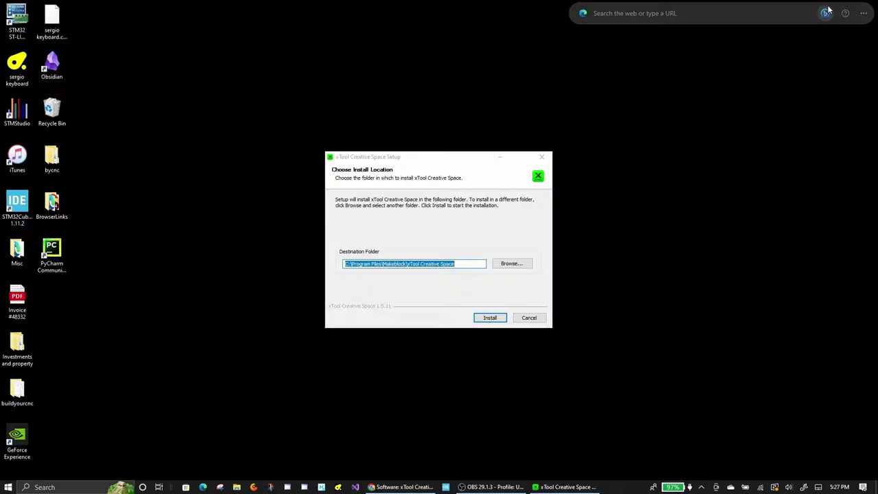
Install into the default folder, launch the app and allow it through the firewall
left_click(496, 319)
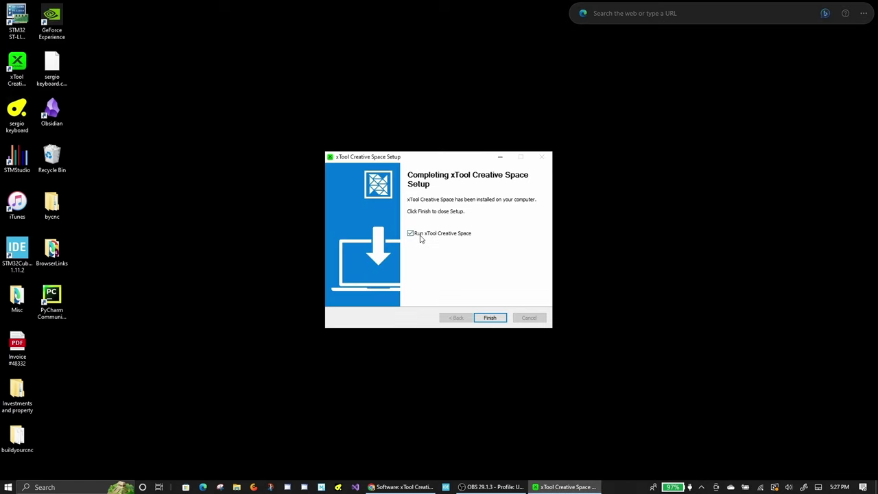
left_click(487, 319)
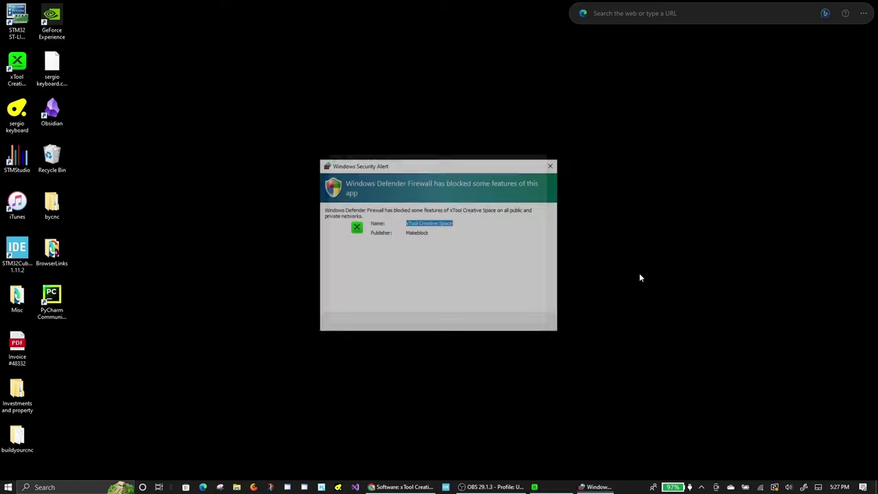
left_click(490, 323)
Read through the Privacy Policy text
scroll(470, 199, "down", 5)
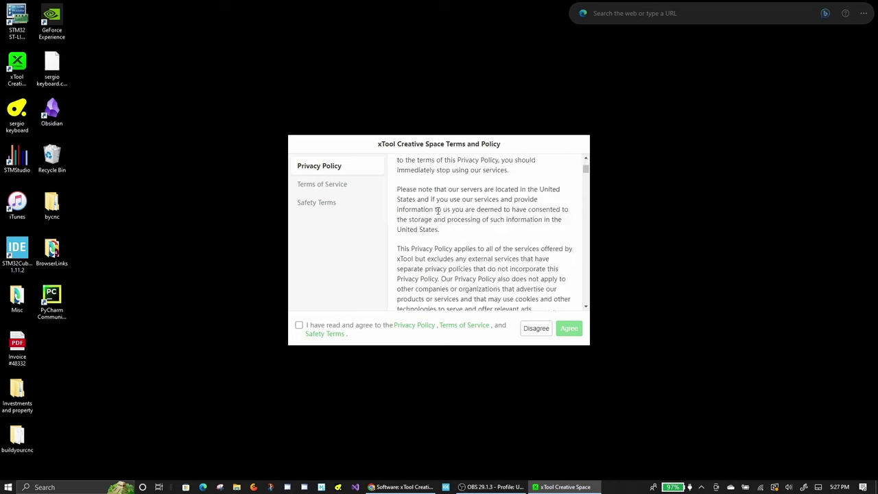
scroll(441, 245, "down", 15)
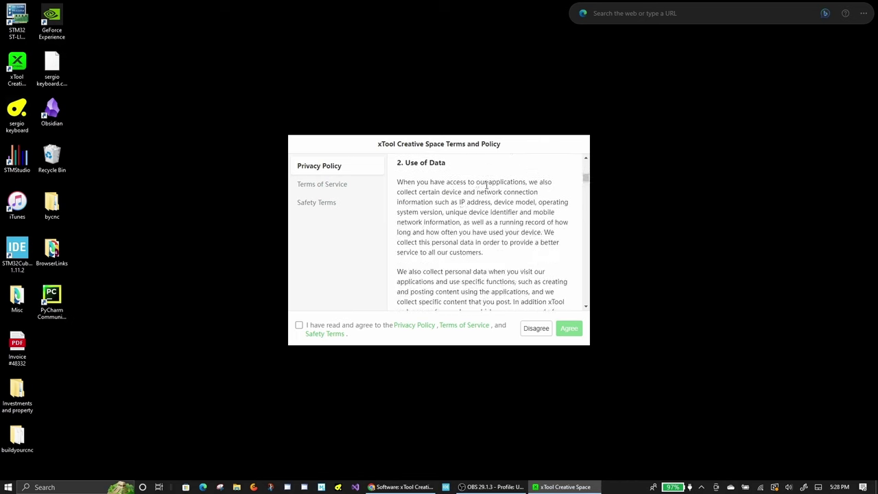
left_click_drag(397, 208, 514, 208)
scroll(513, 208, "down", 10)
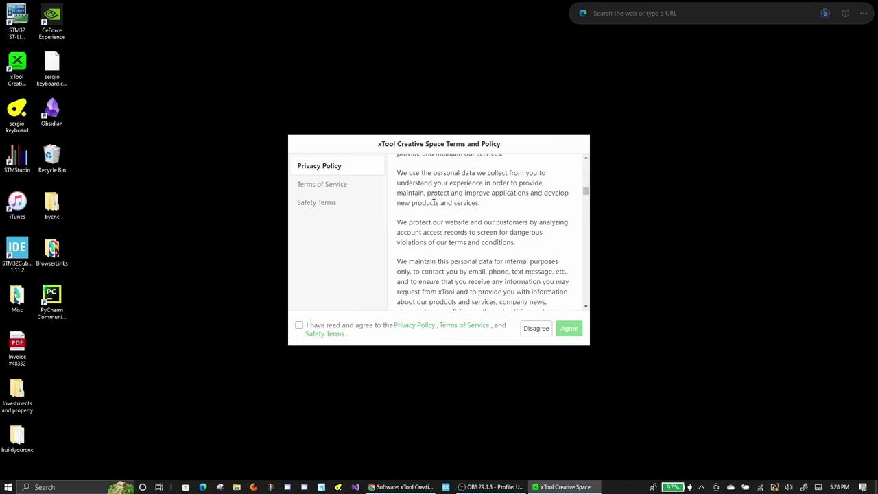
scroll(453, 170, "down", 10)
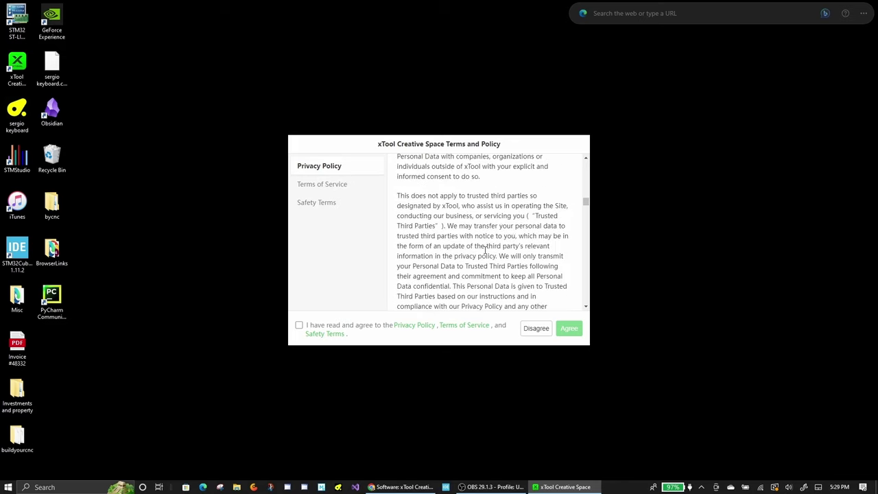
scroll(486, 249, "down", 15)
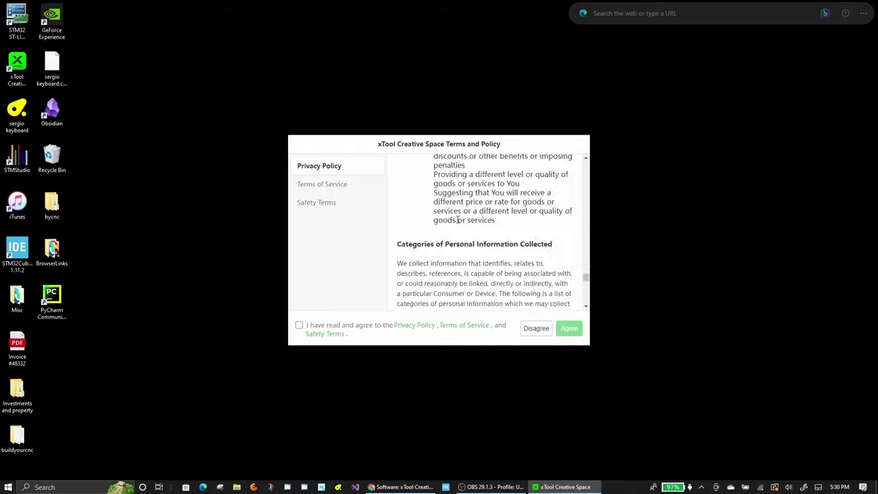
scroll(458, 219, "down", 10)
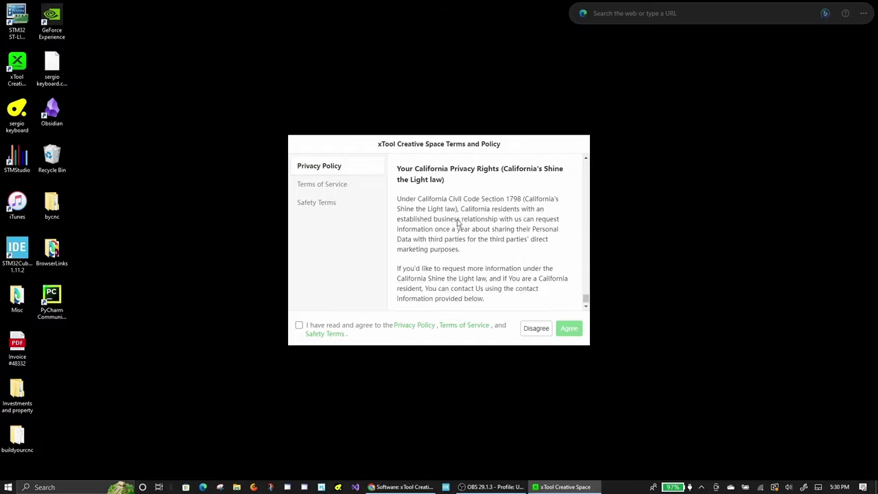
Review the Terms of Service and Safety Terms, then accept the agreement
left_click(337, 186)
left_click(323, 203)
scroll(466, 225, "down", 6)
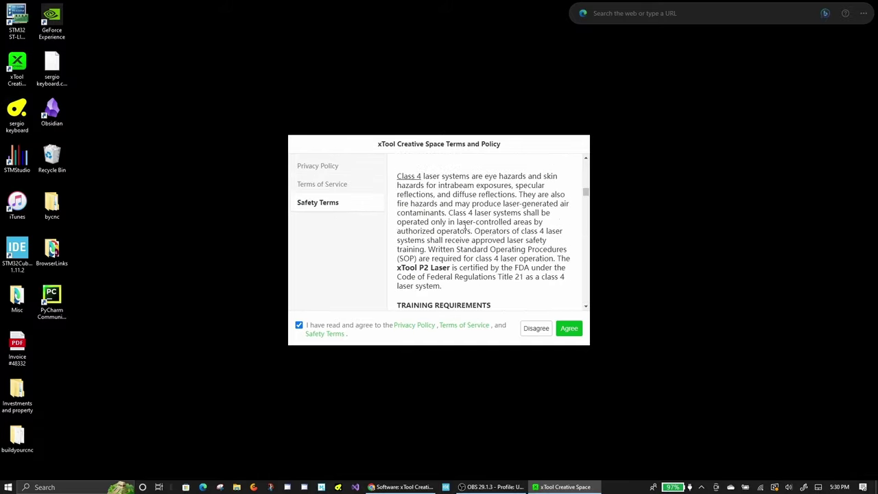
scroll(465, 225, "down", 8)
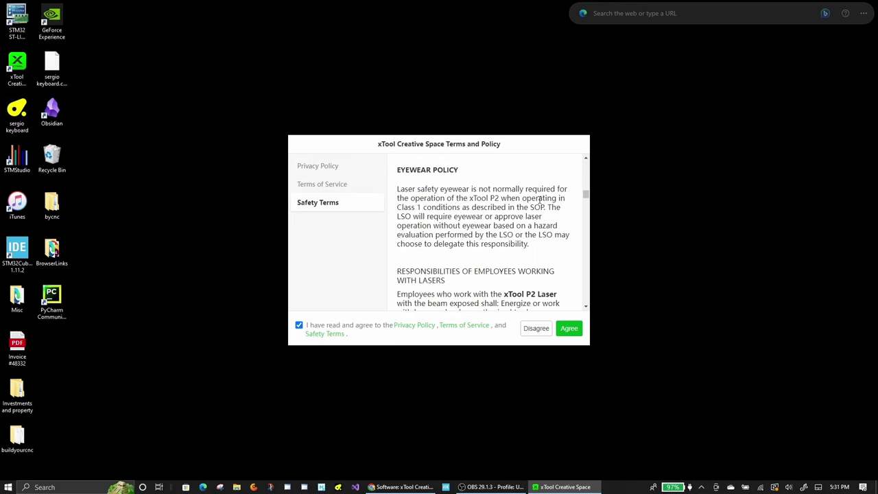
scroll(540, 199, "down", 2)
left_click(569, 328)
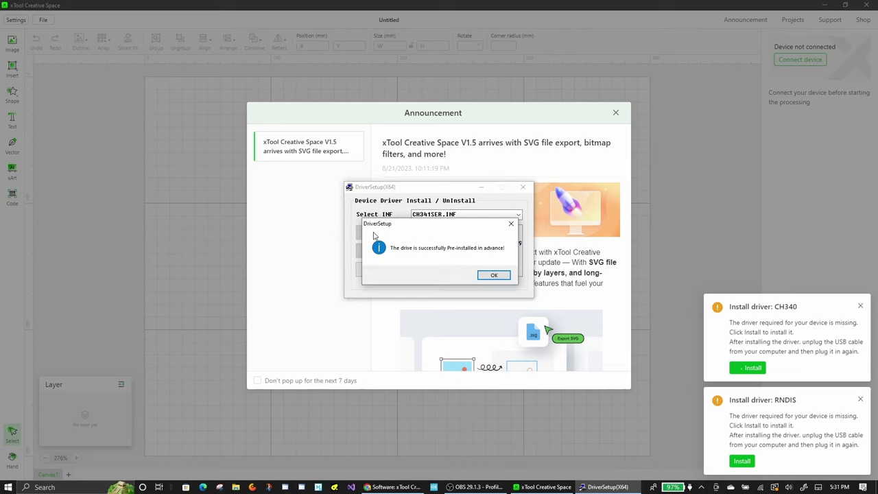
Dismiss and close DriverSetup, then run the RNDIS driver wizard through to Finish
left_click(494, 274)
left_click(523, 189)
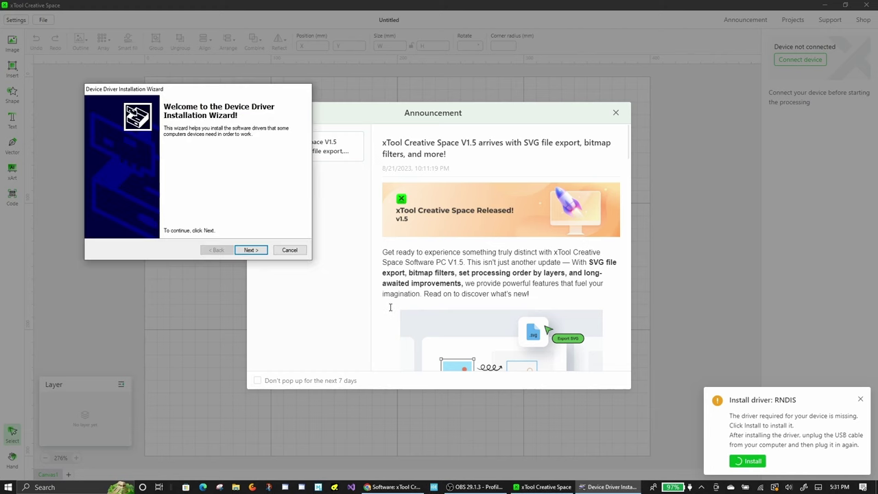
left_click(250, 250)
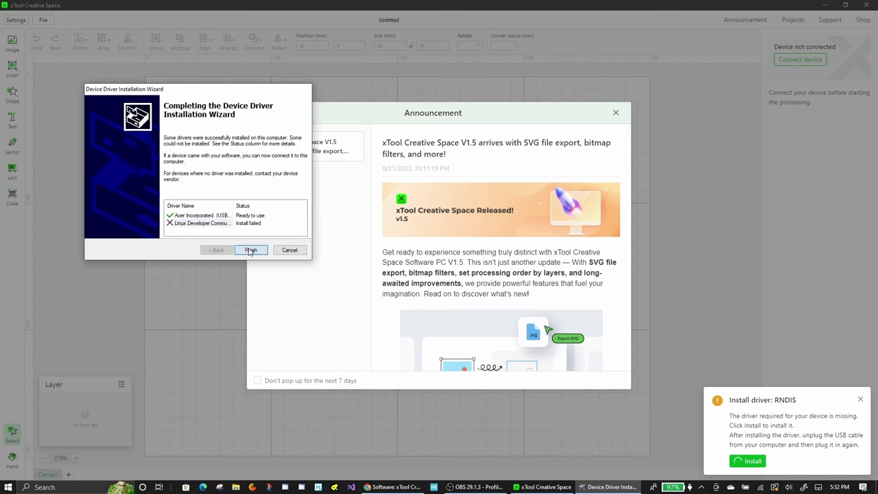
left_click(251, 249)
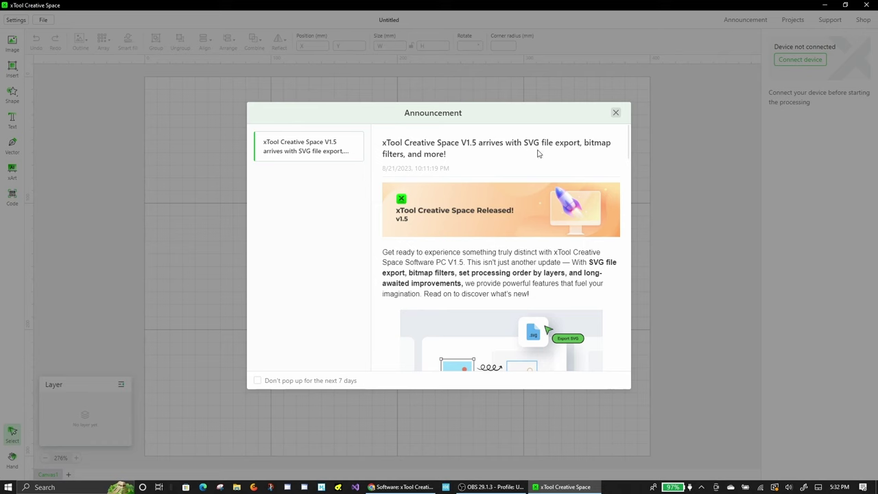
Scroll through the V1.5 release notes in the Announcement window
scroll(419, 165, "down", 3)
scroll(408, 166, "up", 1)
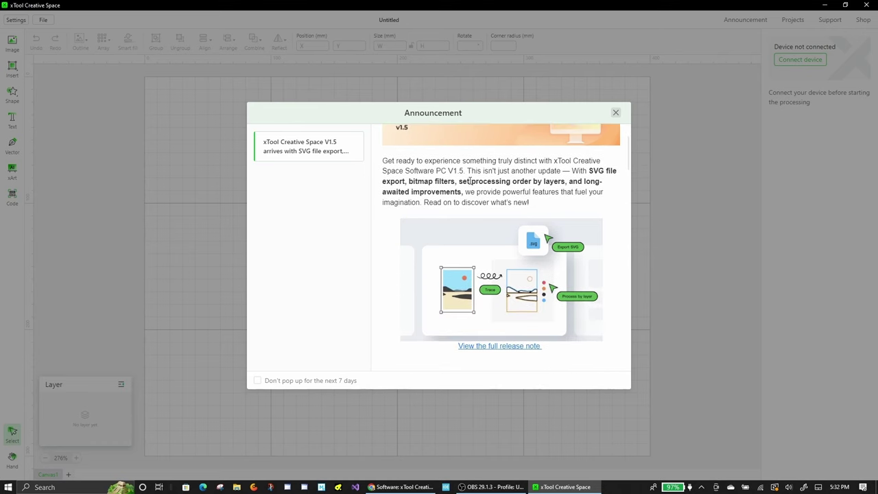
scroll(439, 226, "down", 5)
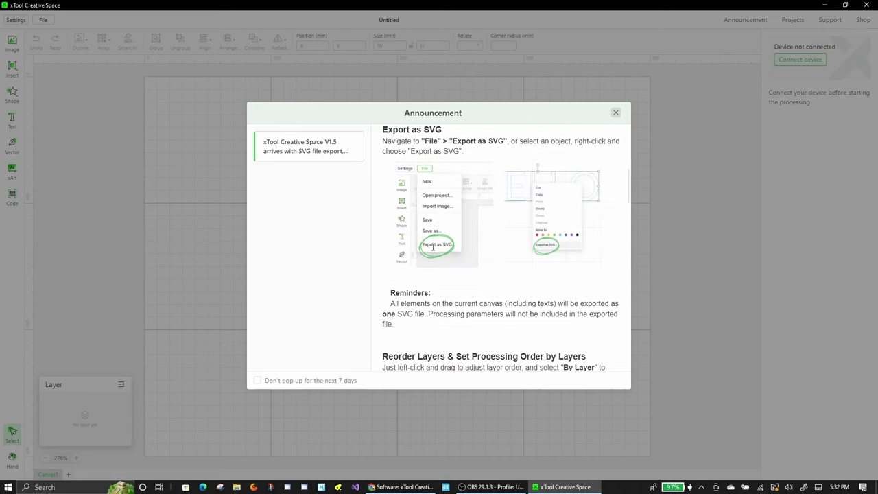
scroll(433, 247, "down", 5)
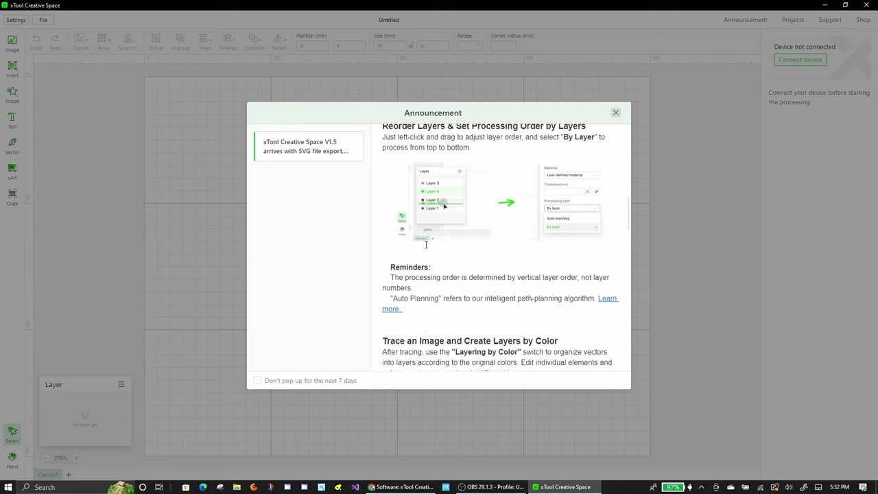
scroll(426, 244, "down", 5)
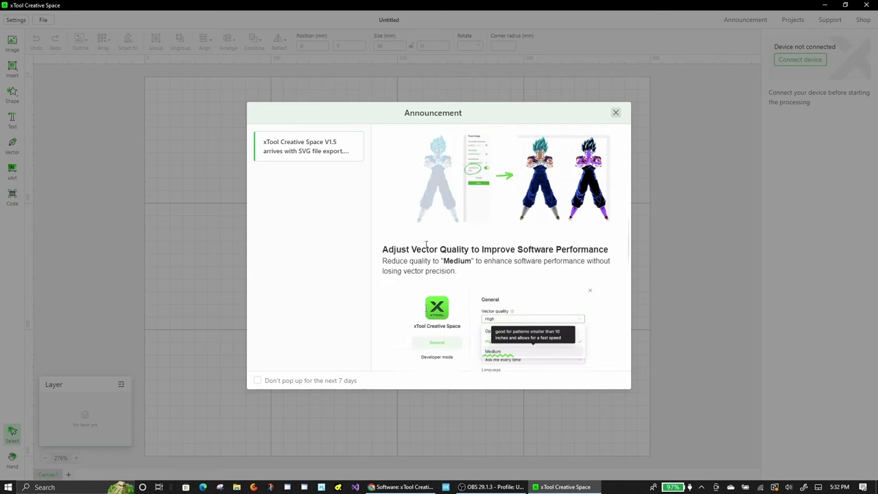
scroll(427, 244, "down", 5)
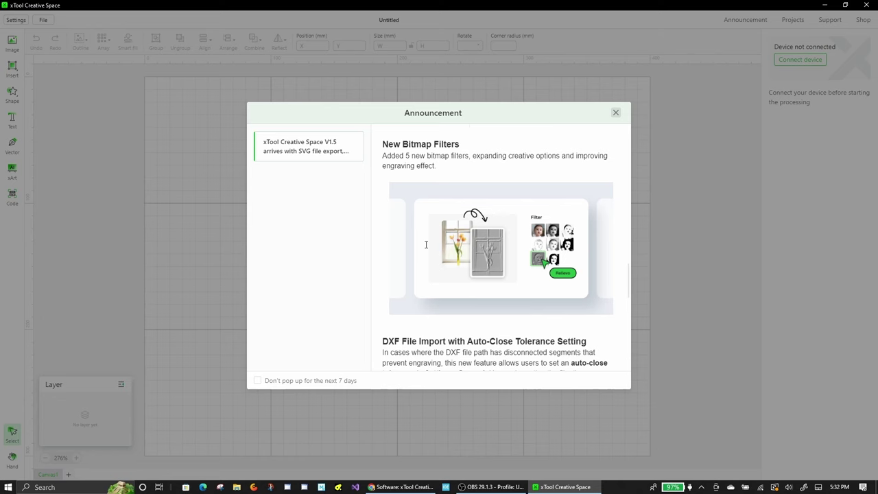
scroll(426, 245, "down", 5)
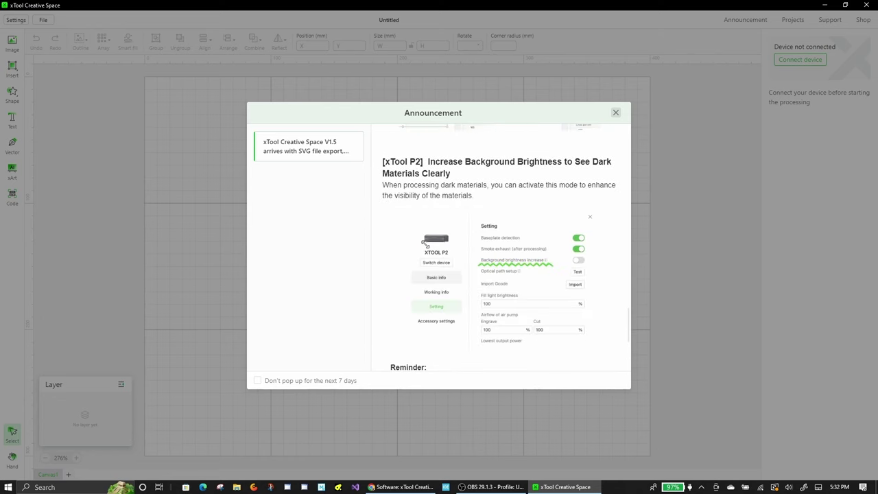
scroll(426, 245, "down", 5)
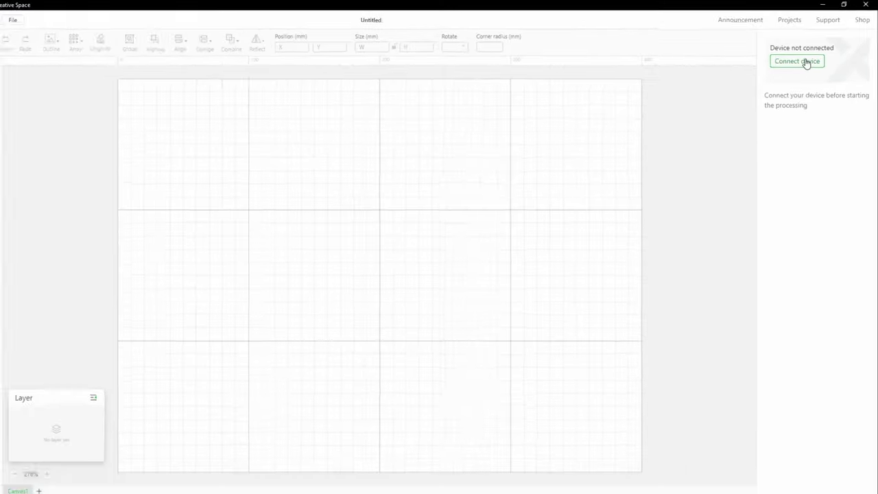
Connect the P2 laser over USB and update its firmware to 40.21.015
left_click(703, 123)
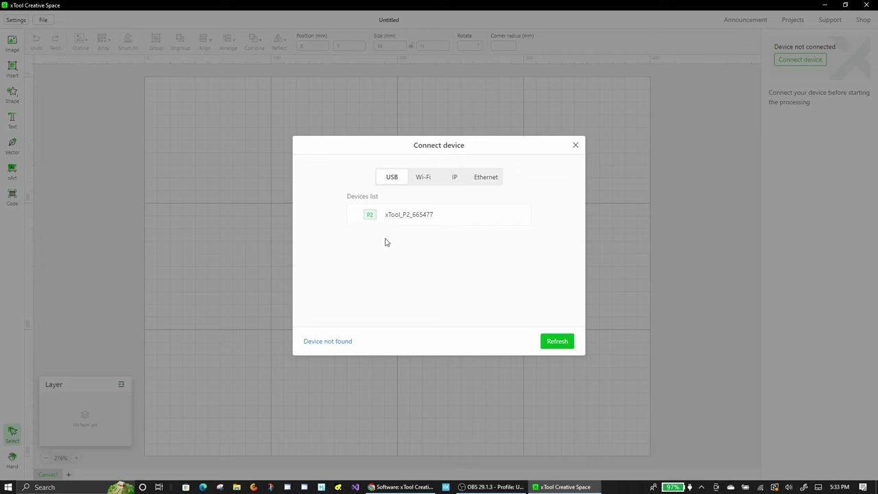
left_click(402, 217)
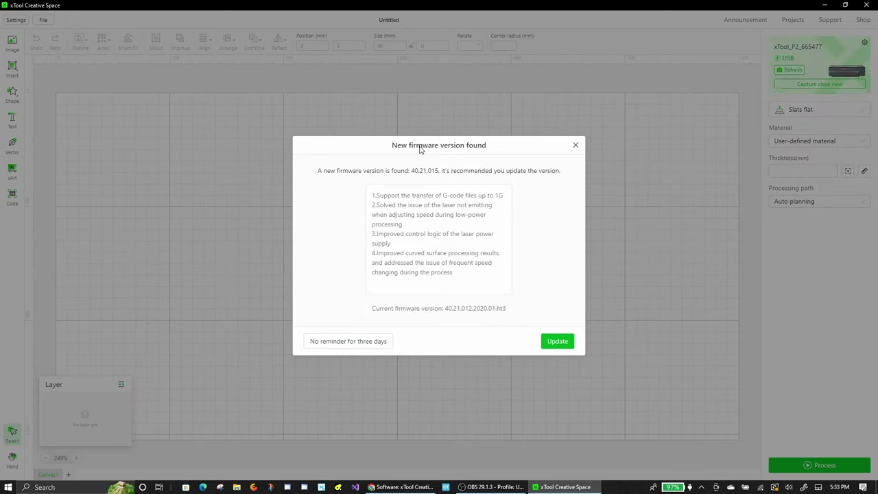
left_click(557, 343)
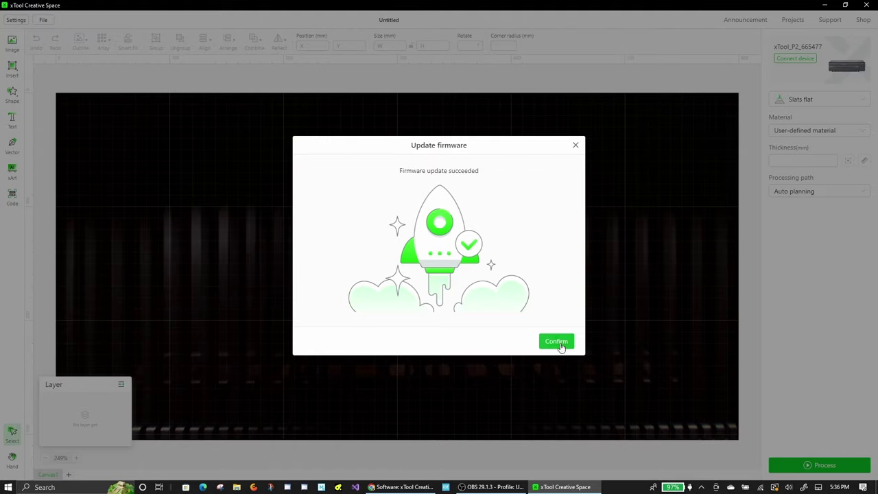
left_click(556, 341)
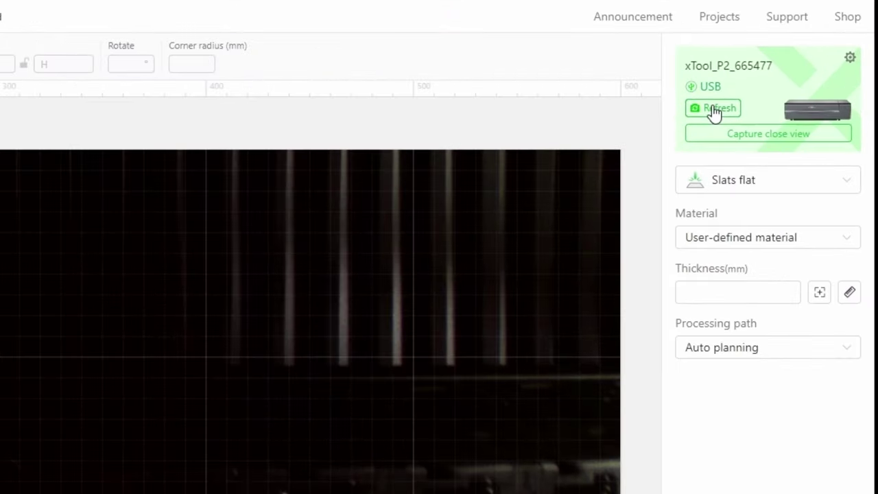
left_click(714, 110)
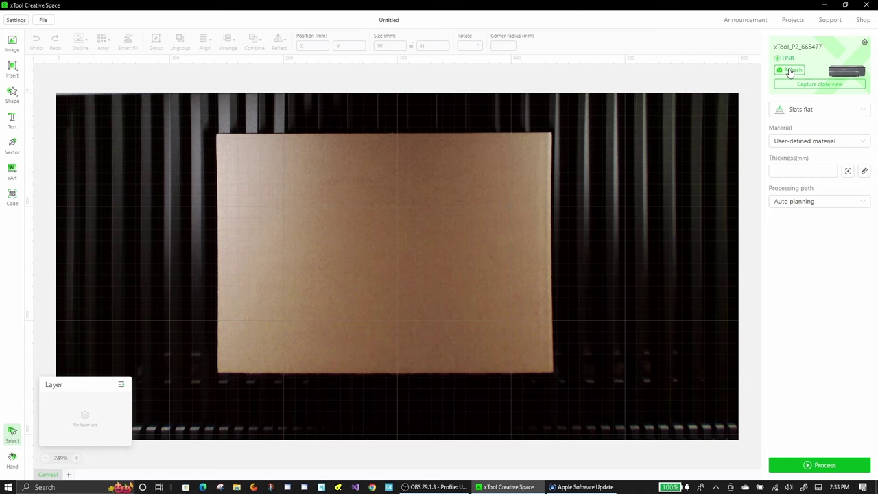
left_click(835, 85)
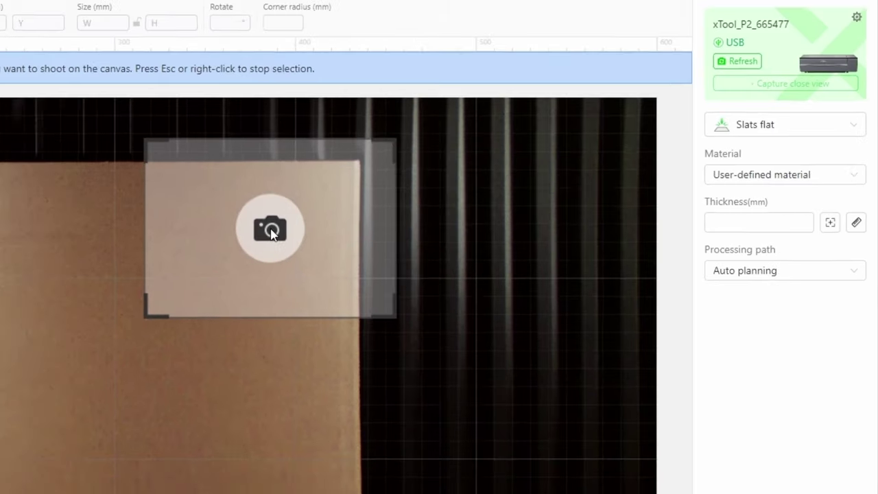
Capture close-up shots of the cardboard, including its top-left area, and refresh the bed image
left_click(218, 248)
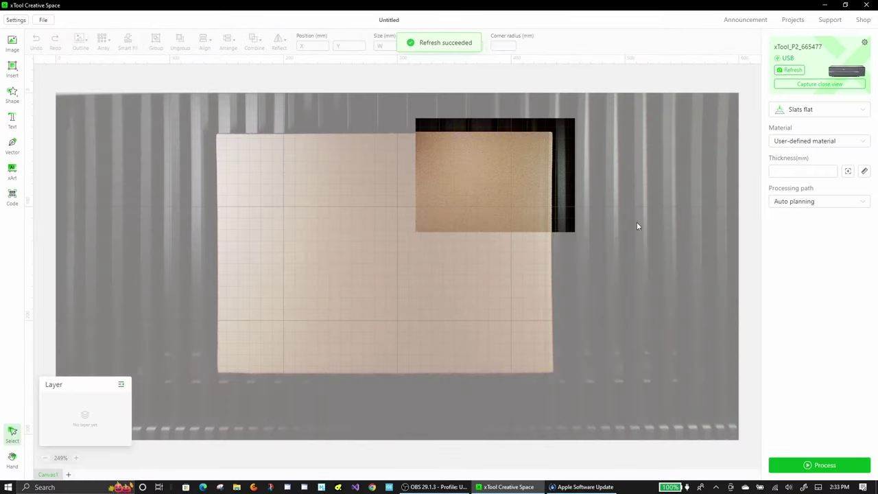
left_click(832, 84)
left_click(288, 329)
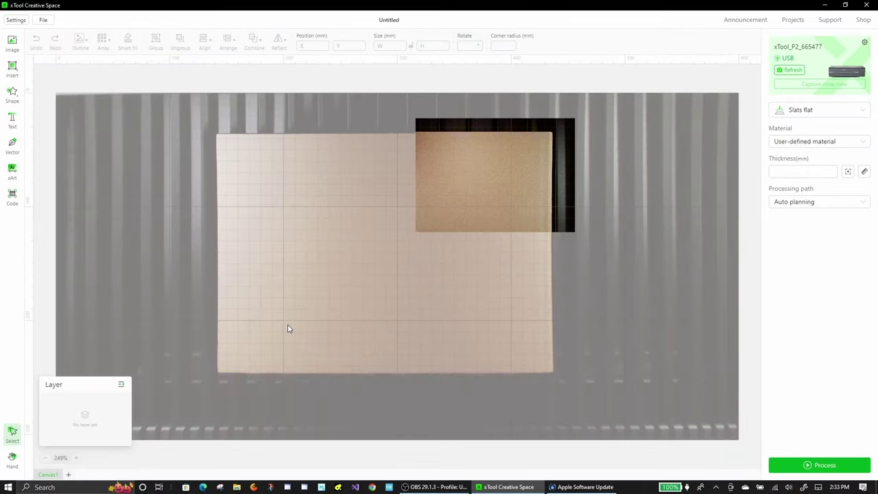
left_click(832, 84)
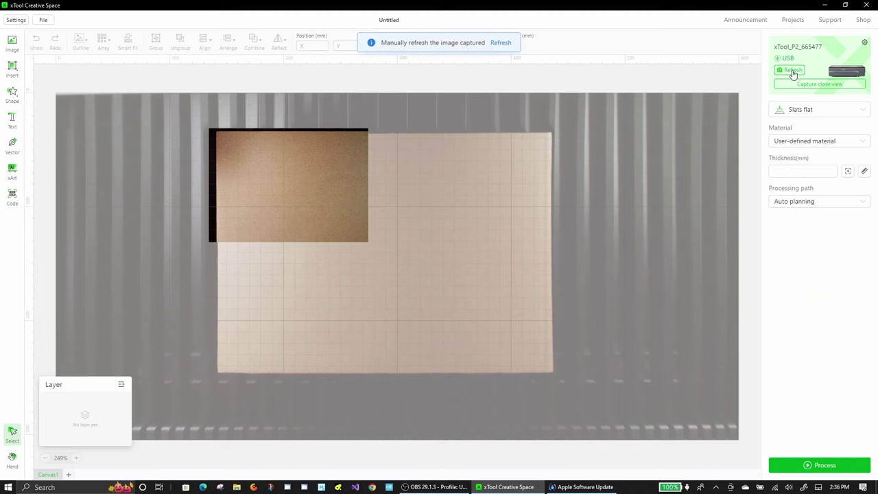
left_click(793, 71)
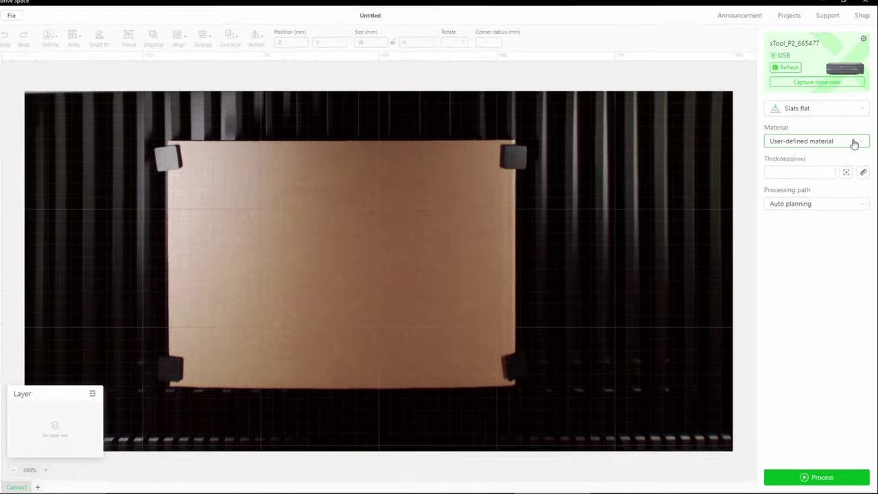
left_click(854, 142)
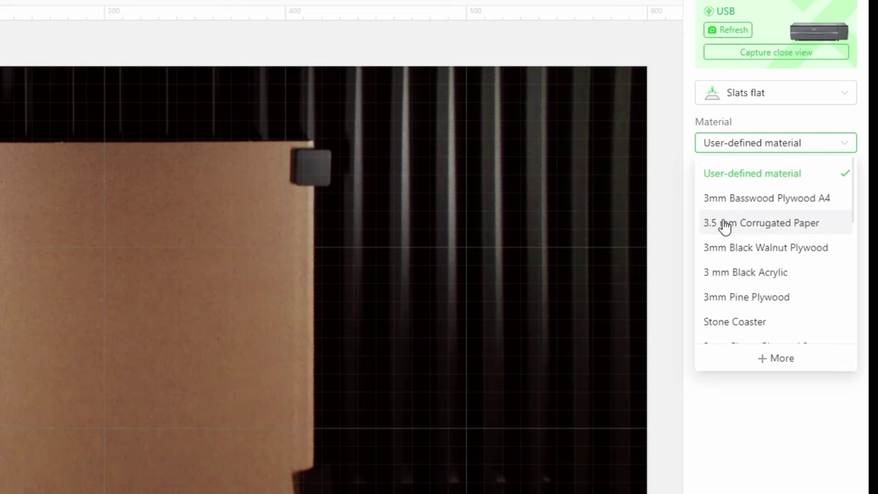
Choose 3.5 mm Corrugated Paper as the material, keeping Auto planning as processing path
left_click(776, 224)
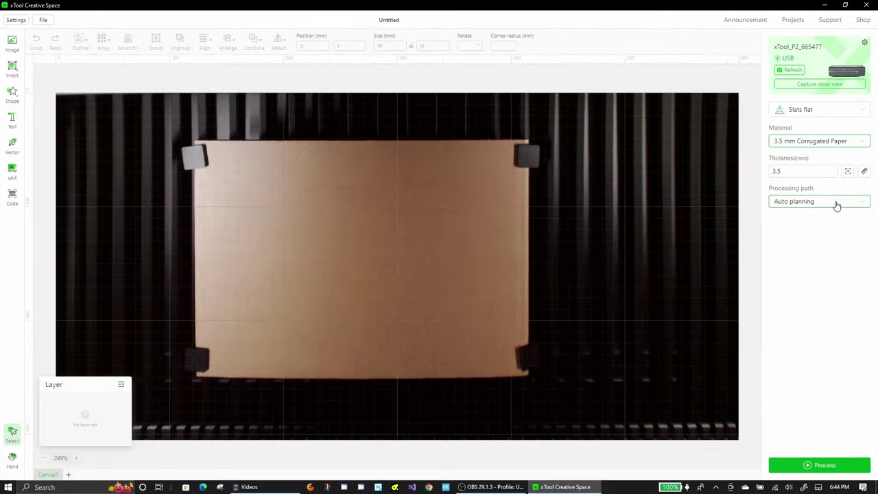
left_click(837, 202)
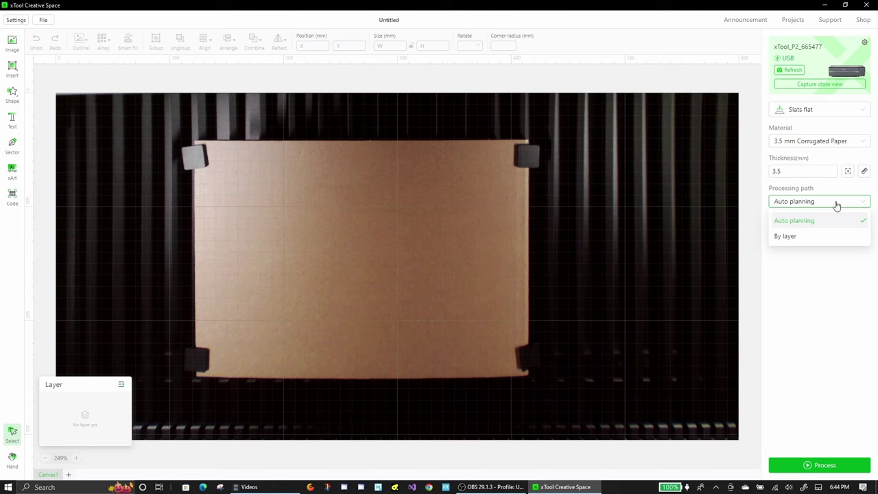
left_click(837, 202)
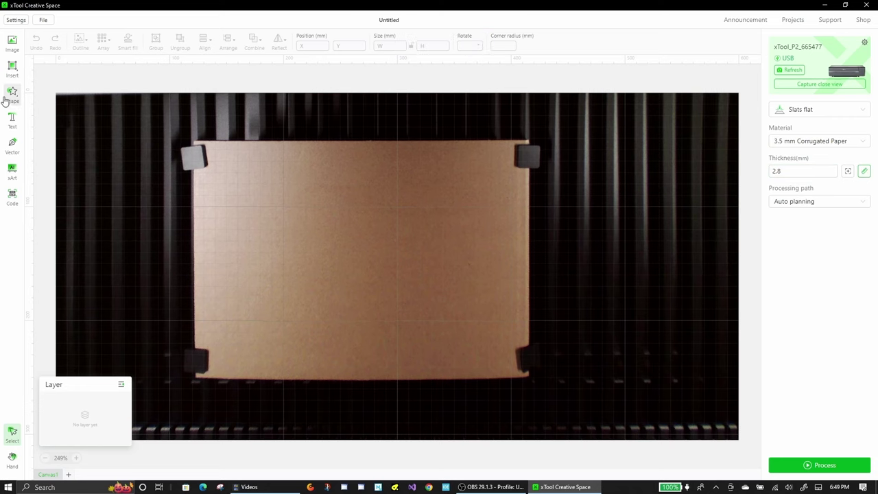
Add a heart from the Basic shape library to the design
left_click(11, 95)
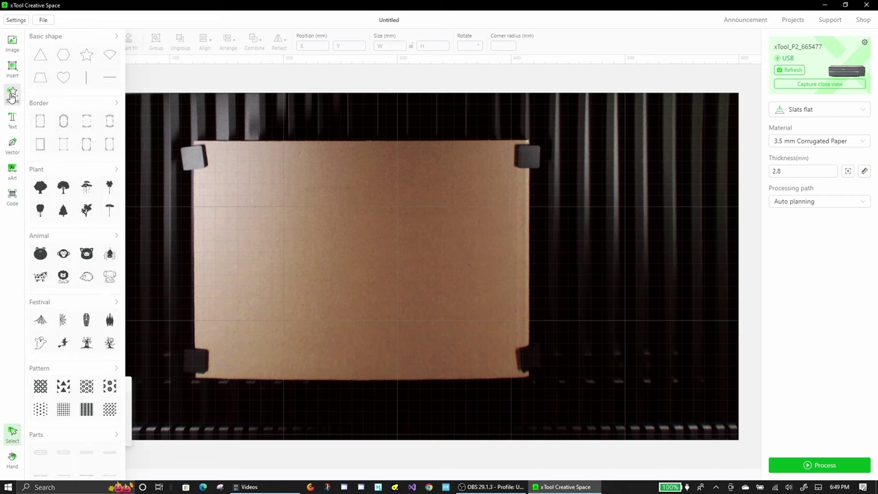
mouse_move(39, 124)
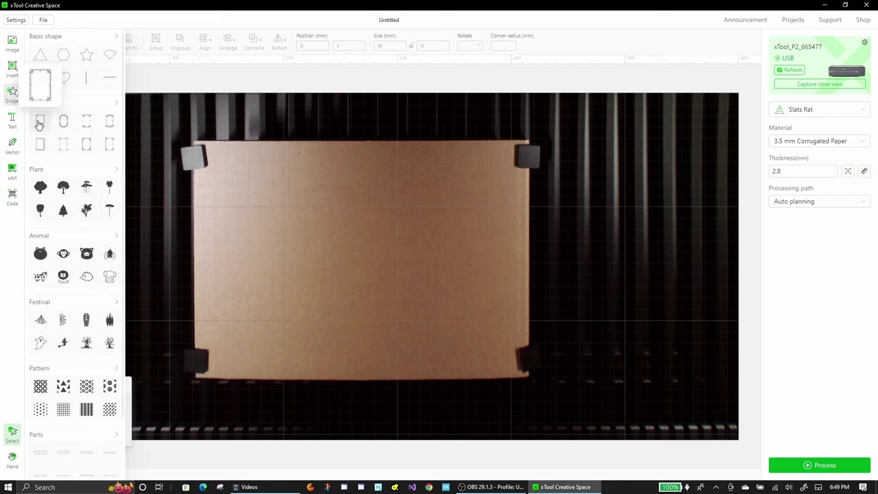
mouse_move(42, 57)
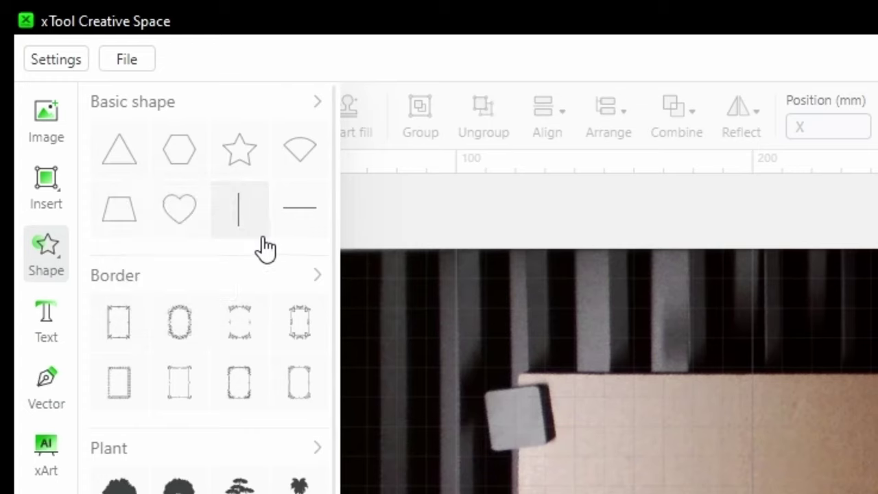
mouse_move(184, 212)
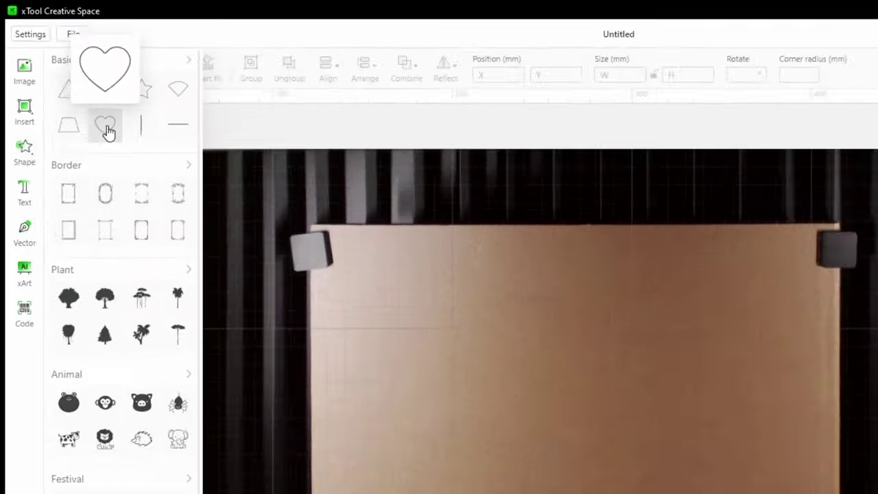
left_click(106, 130)
Move the heart near the sheet's top-left corner, enlarge it slightly and tilt it
left_click_drag(642, 225, 431, 291)
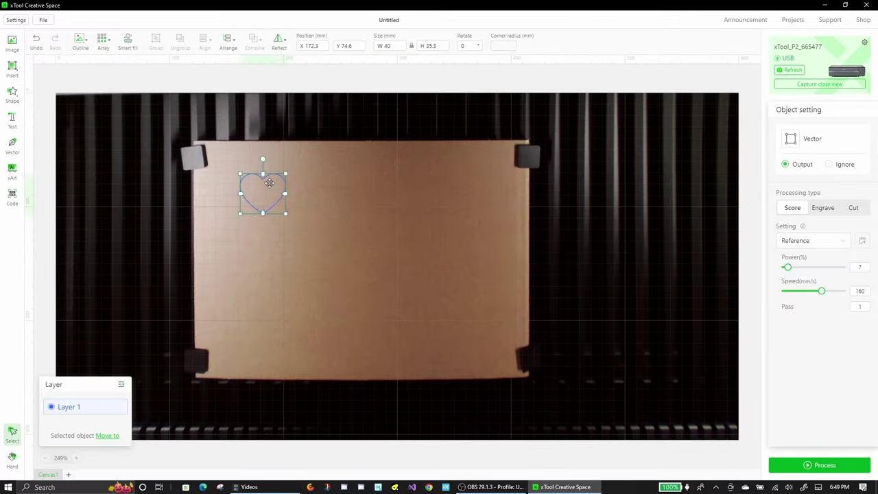
left_click_drag(270, 182, 232, 192)
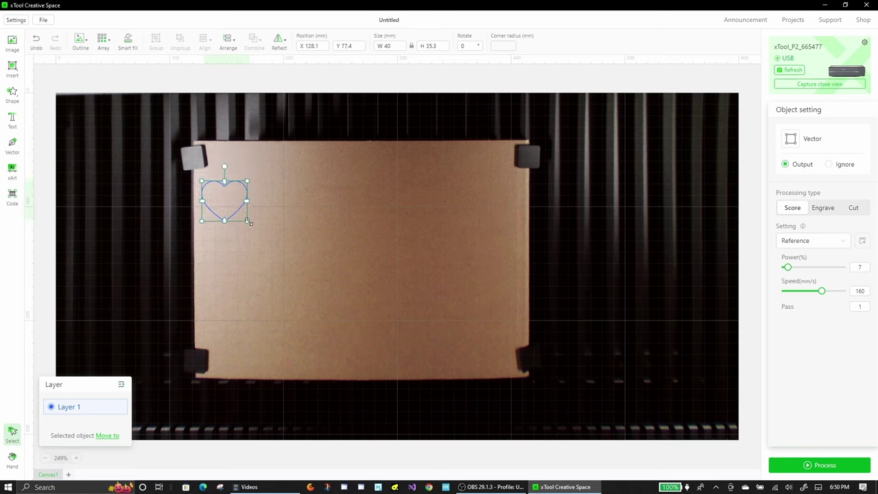
mouse_move(249, 221)
left_mouse_down()
mouse_move(275, 221)
mouse_move(250, 221)
left_mouse_up()
mouse_move(249, 181)
left_mouse_down()
mouse_move(264, 168)
mouse_move(252, 184)
left_mouse_up()
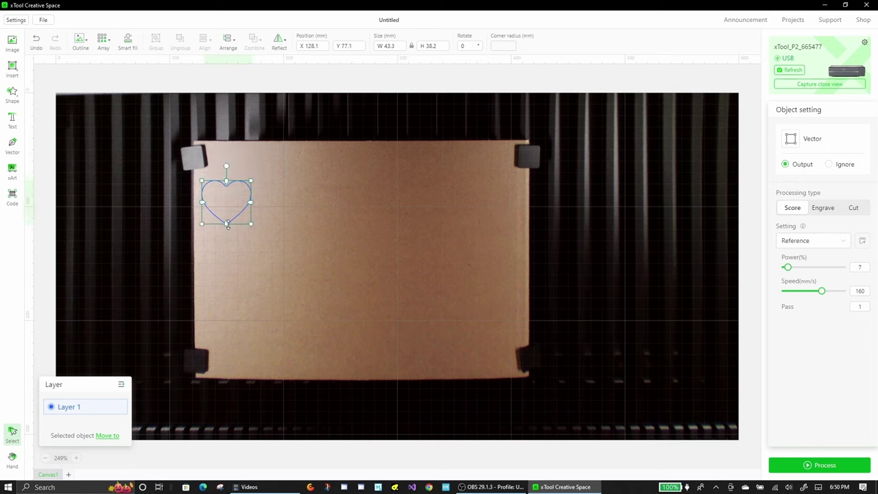
left_click_drag(228, 225, 227, 223)
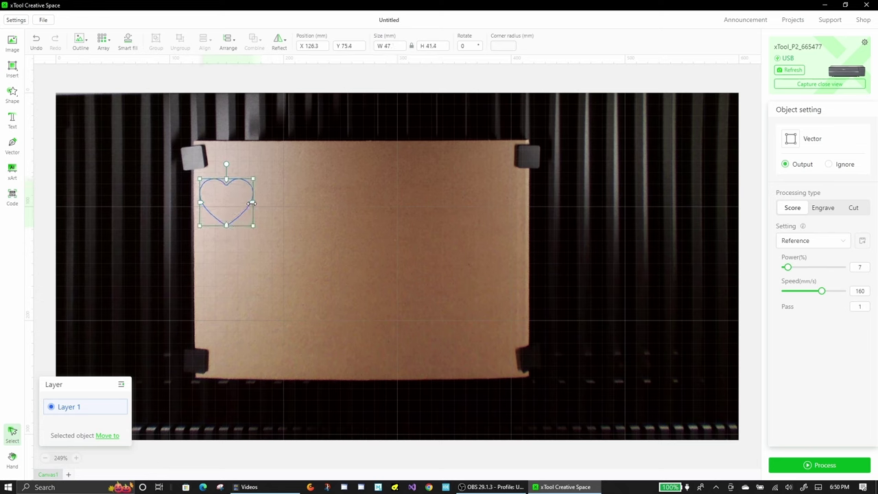
left_click_drag(235, 172, 221, 144)
left_click_drag(229, 199, 227, 201)
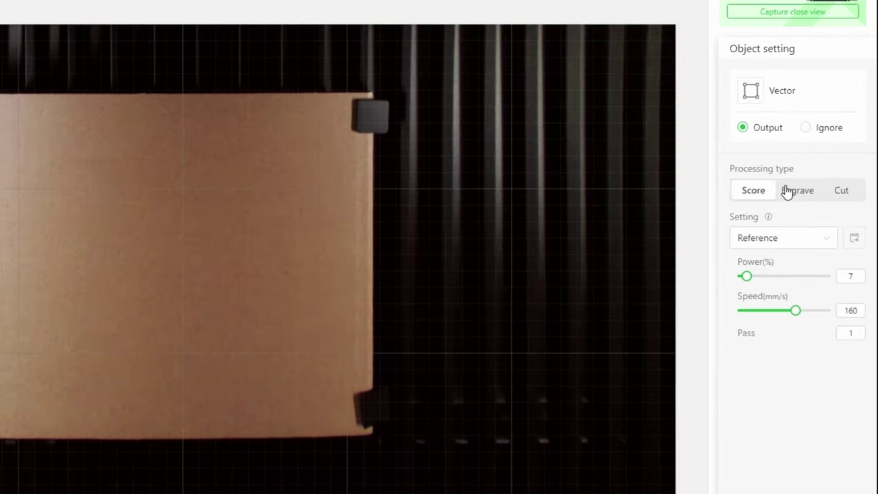
Set the heart's processing type to Score, then deselect it
left_click(822, 209)
left_click(841, 193)
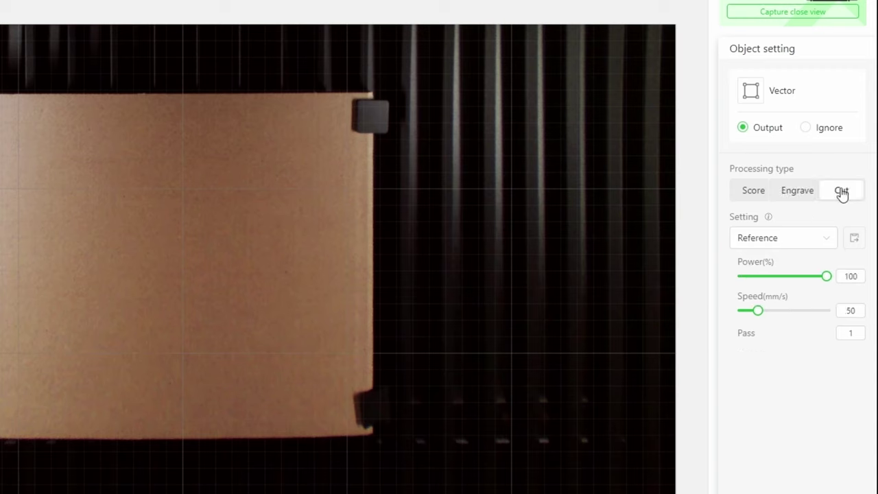
left_click(752, 195)
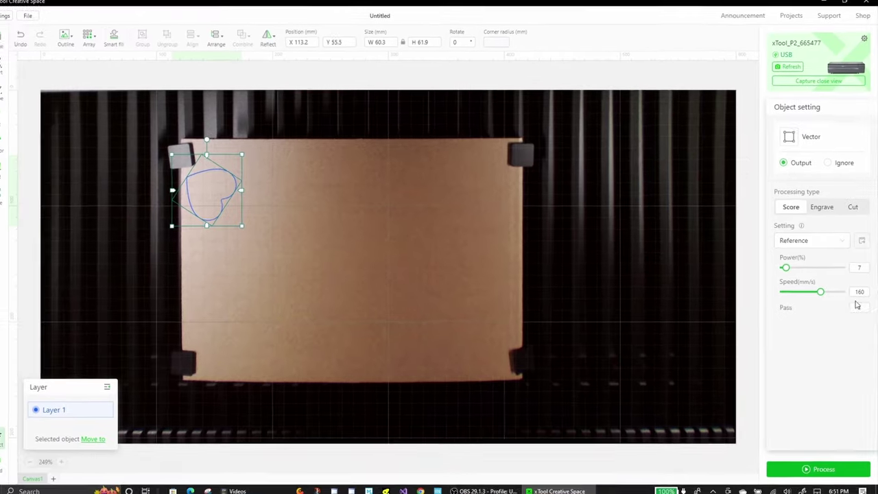
left_click(682, 73)
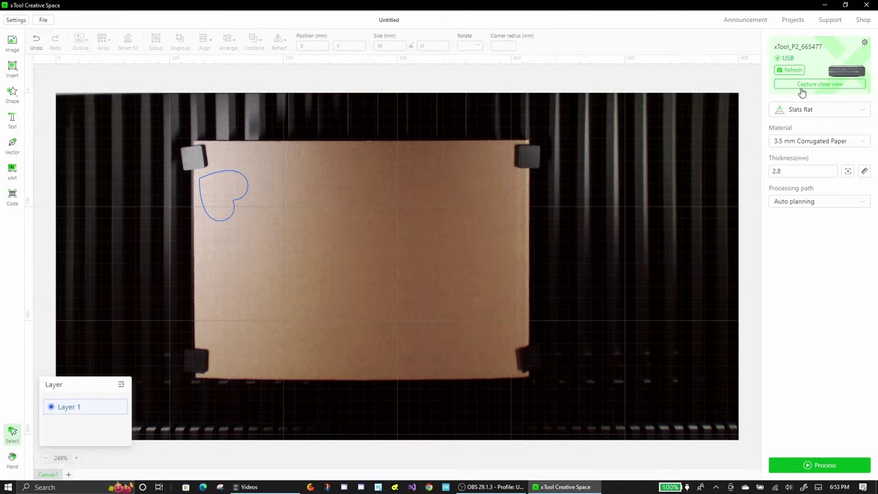
Capture a close-up of the sheet's top-left corner and nudge the heart up and right
left_click(801, 84)
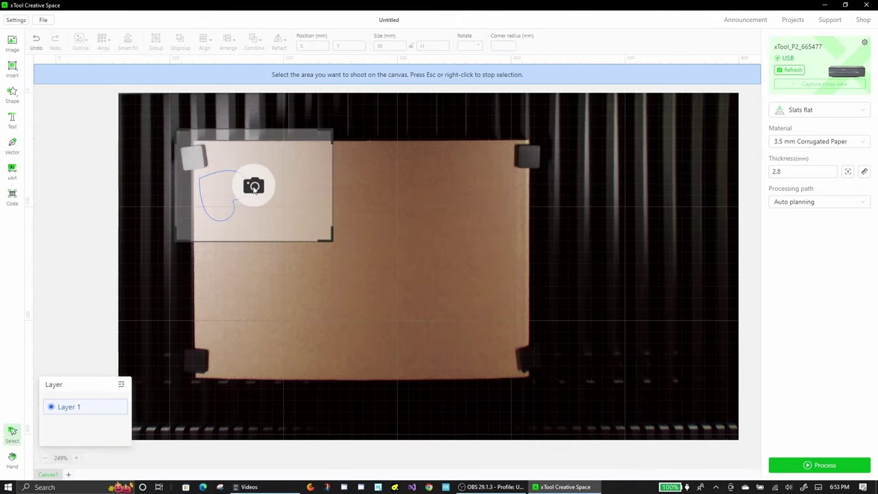
left_click(257, 192)
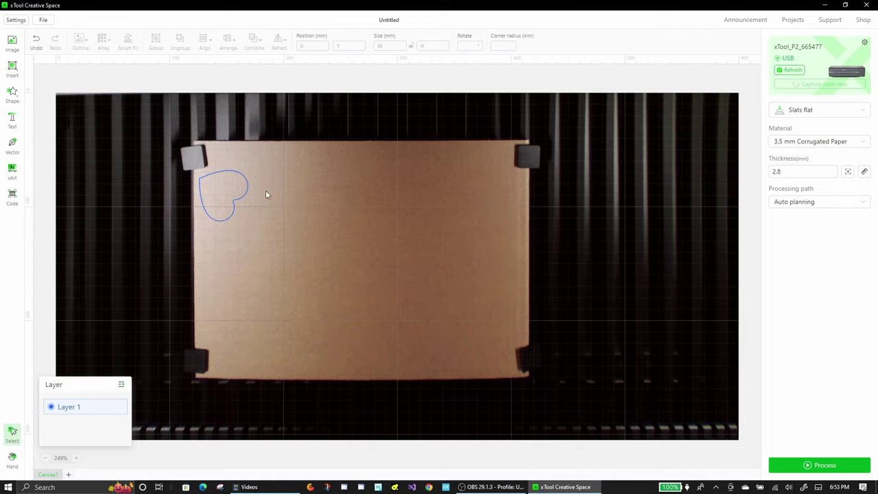
left_click(227, 194)
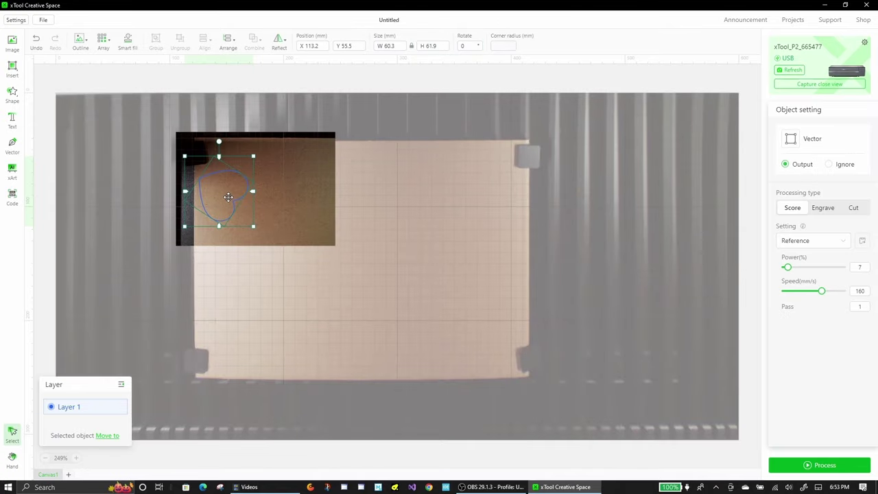
left_click_drag(227, 194, 231, 190)
key("Escape")
Recapture the area around the heart and start the laser scoring job
left_click(804, 83)
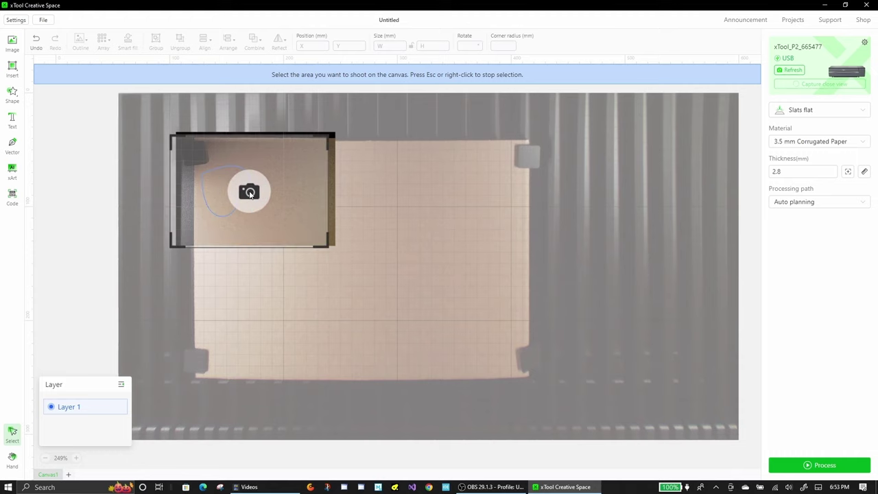
left_click(243, 194)
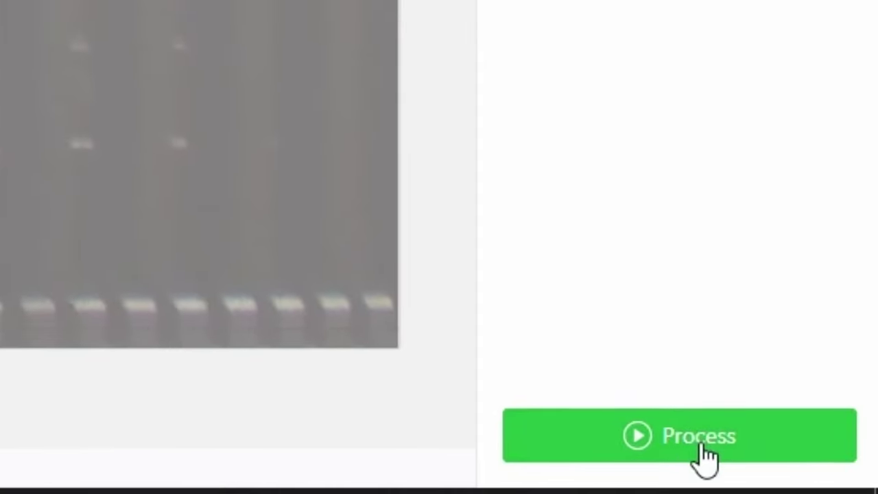
left_click(716, 445)
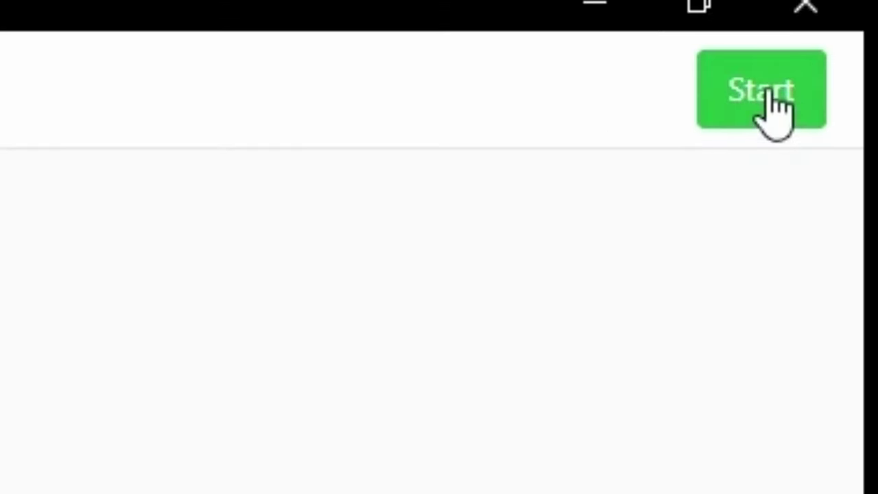
left_click(775, 113)
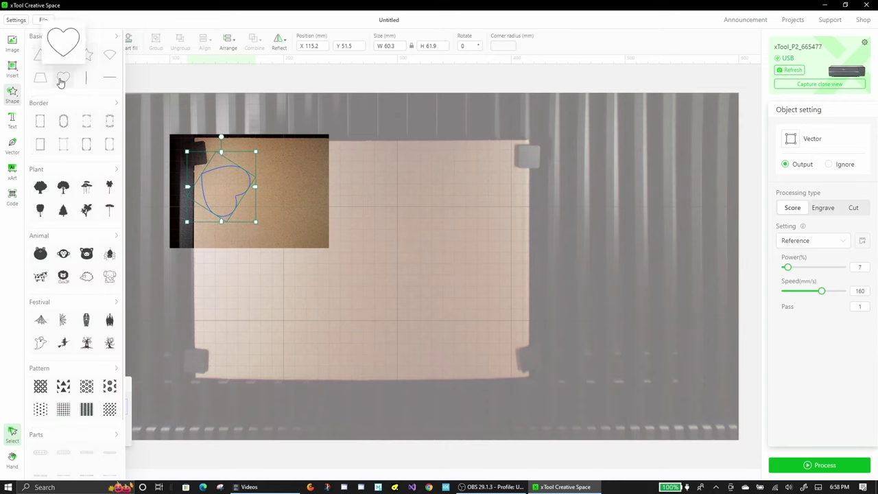
Move the new small heart into the photographed corner area
left_click_drag(398, 147, 281, 170)
left_click(270, 177)
left_click(286, 196)
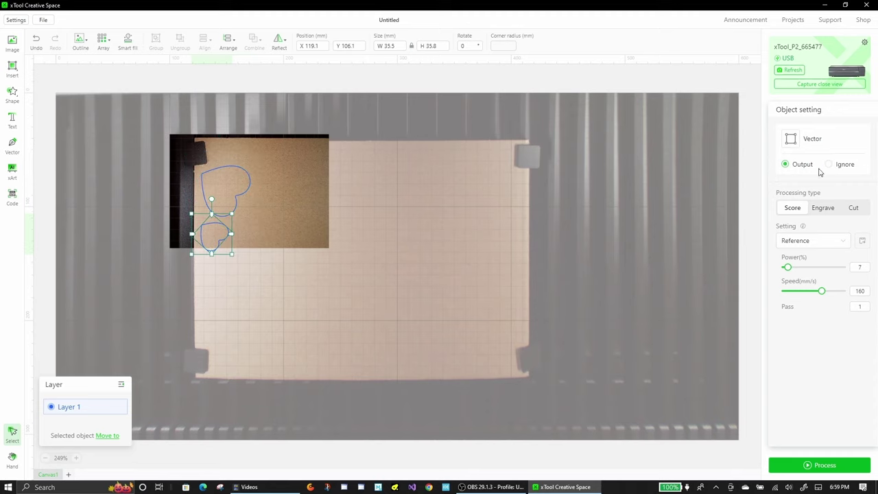
left_click(250, 274)
Cut the 35.5 × 35.8 mm heart at 100%, 50 mm/s, then reselect it on the canvas
left_click(818, 466)
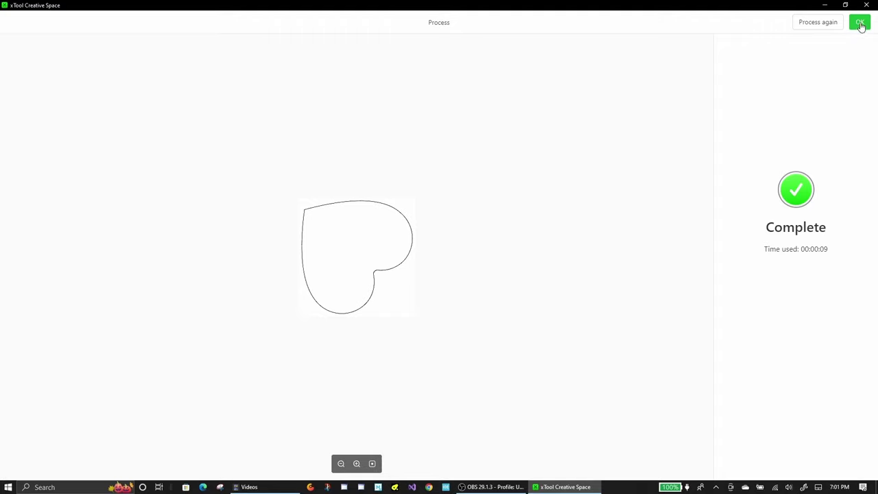
left_click(861, 24)
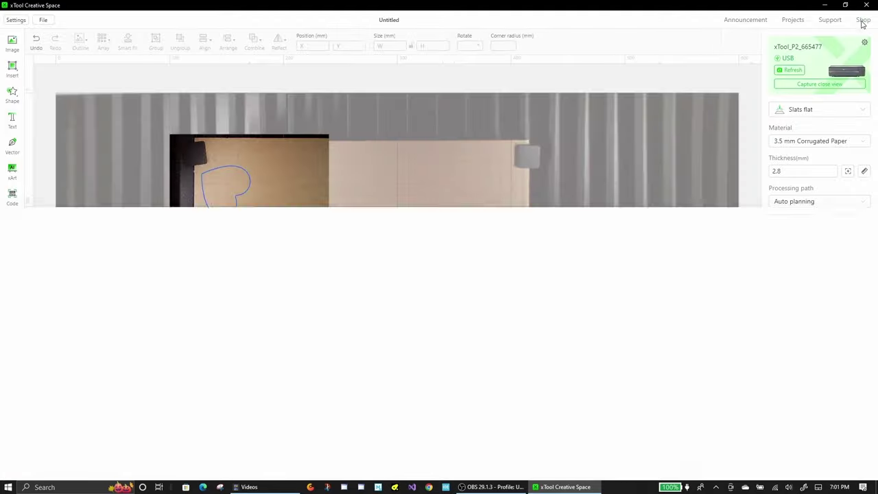
right_click(212, 208)
left_click(224, 234)
Delete the already-cut heart and capture a fresh close-up camera image
right_click(229, 236)
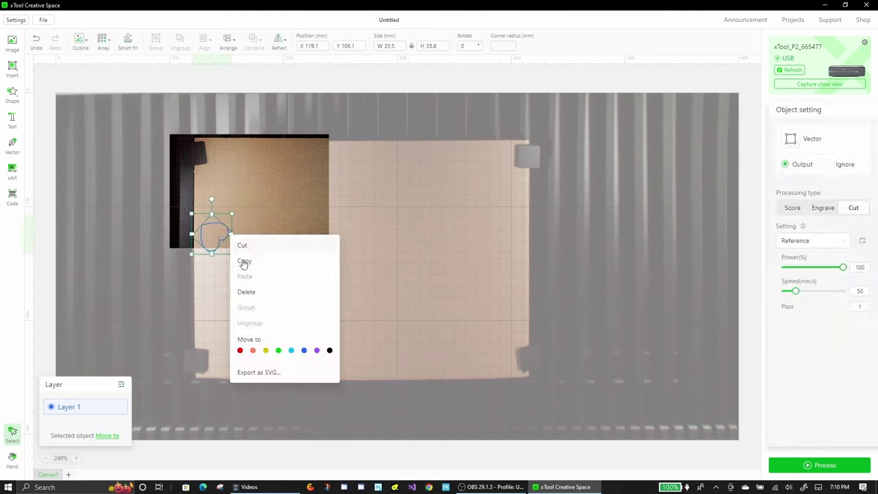
left_click(243, 246)
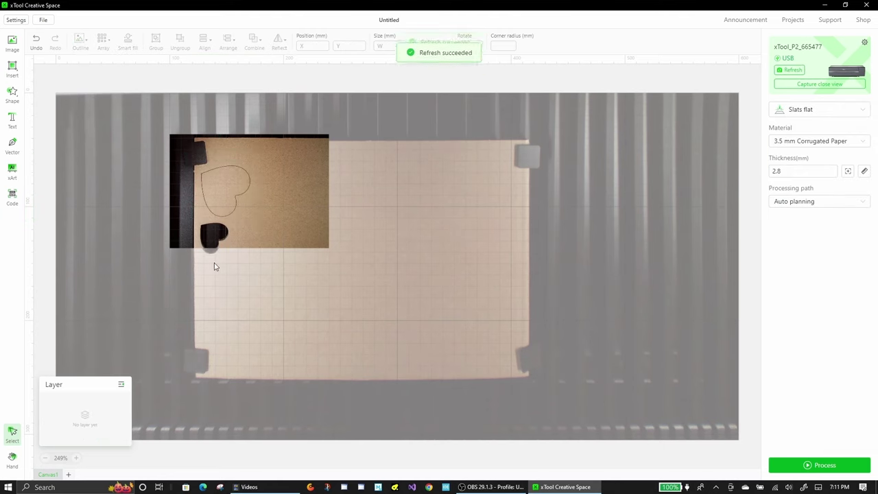
left_click(795, 84)
left_click(264, 210)
Add a line just below the heart outline and paste a second copy
left_click(11, 95)
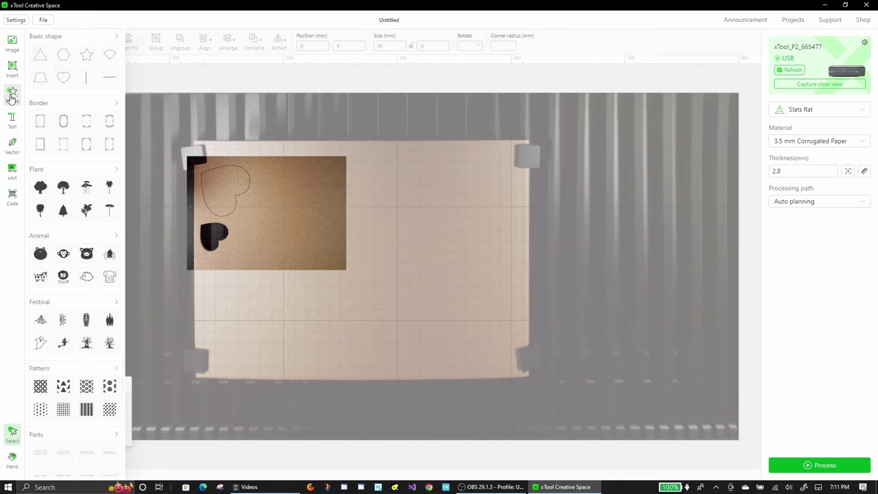
left_click_drag(86, 77, 367, 139)
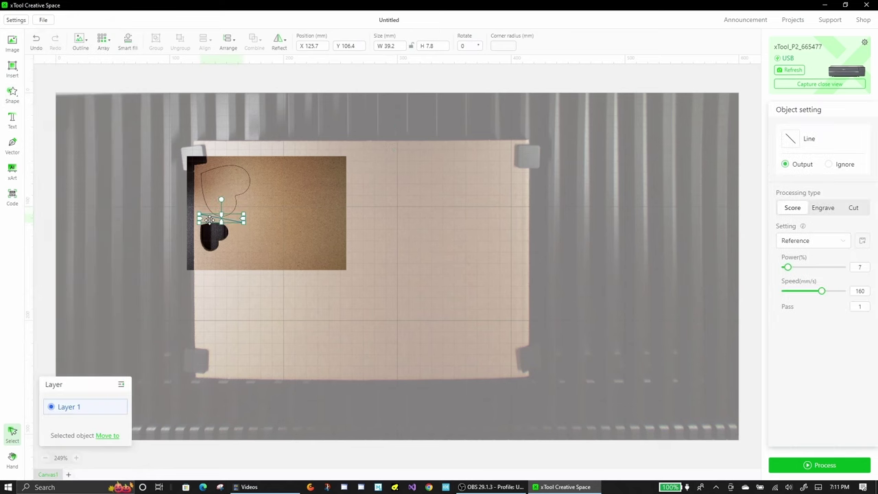
scroll(210, 219, "up", 3)
right_click(113, 184)
left_click(145, 211)
left_click(117, 193)
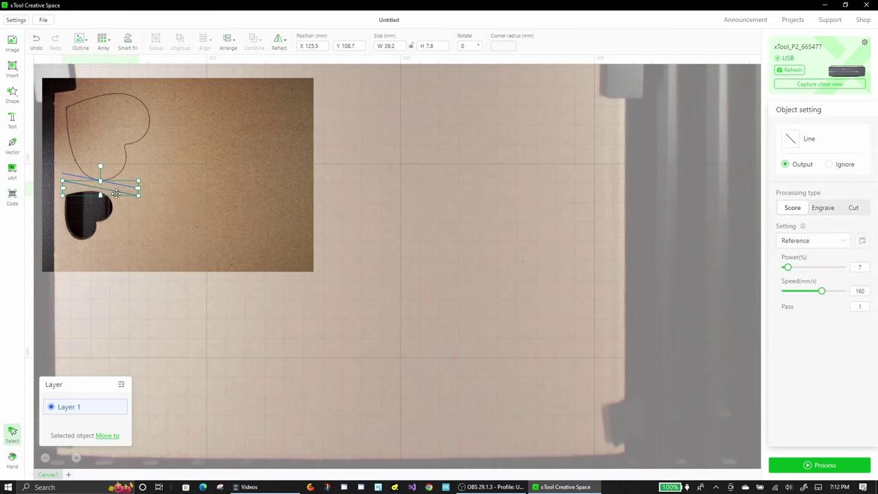
Zoom in and shift the lower slanted line toward the cut-out heart
left_click(75, 458)
left_click(75, 458)
left_click(76, 458)
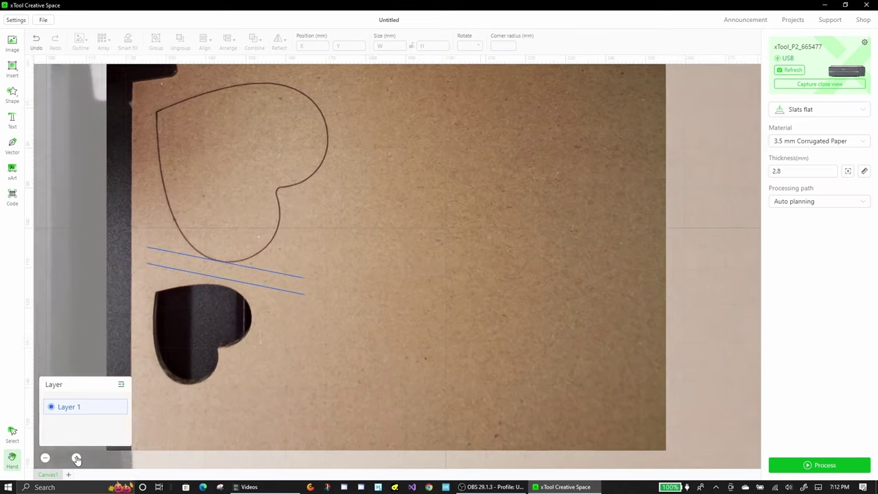
left_click(77, 459)
left_click(277, 299)
left_click_drag(299, 292, 293, 306)
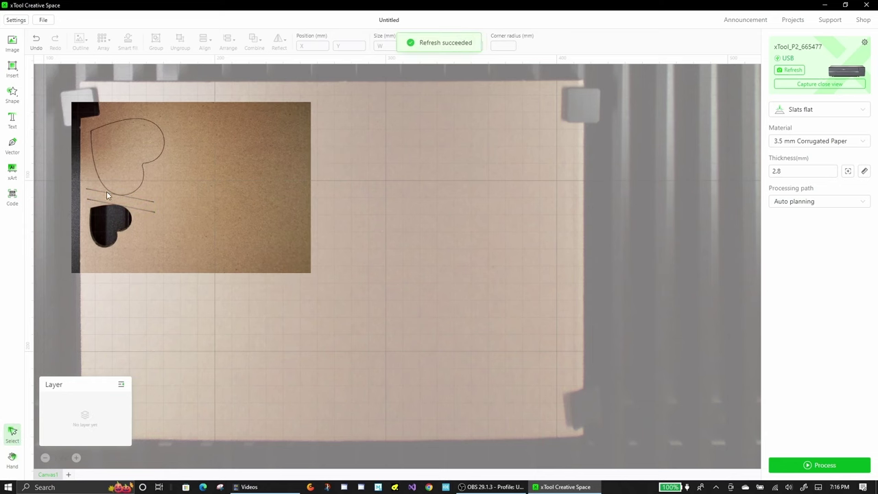
Add 'Happy Birthday' text on the cardboard in the Bison typeface, shrunk to fit
left_click(76, 458)
key("t")
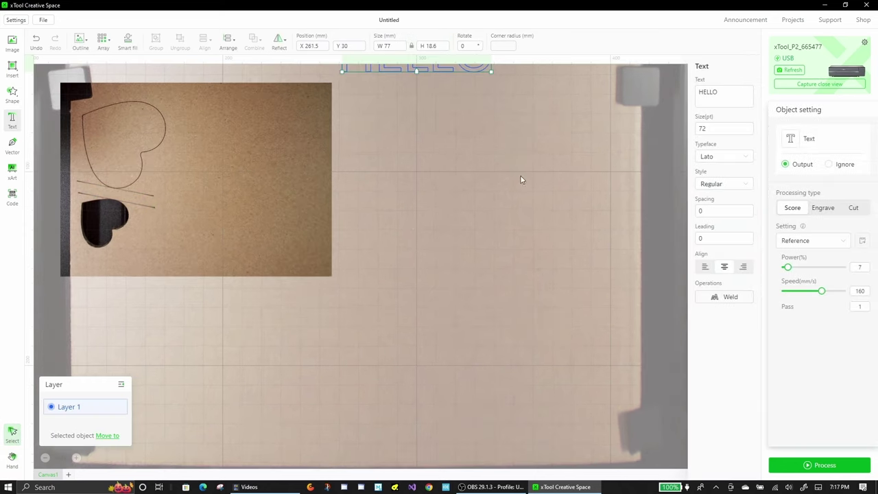
type("Happy Birthday")
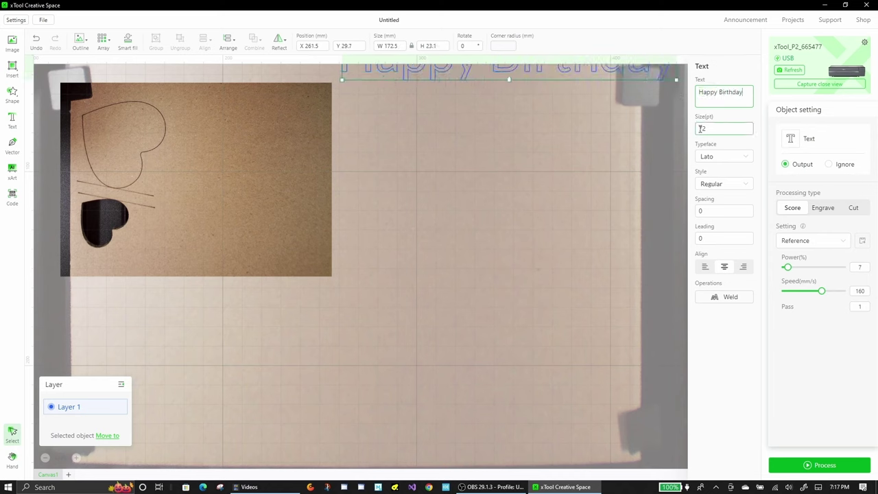
left_click_drag(659, 72, 514, 135)
key("Down")
key("Down")
key("Down")
key("Down")
key("Down")
key("Down")
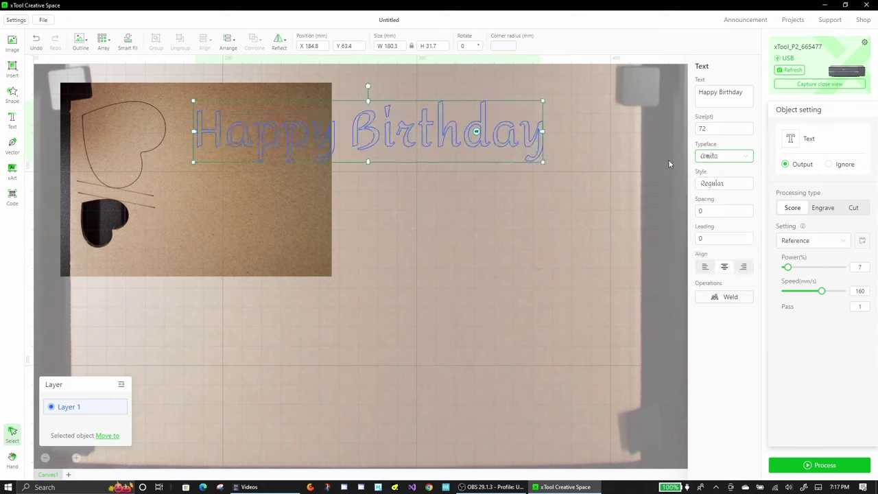
key("Down")
key("Down")
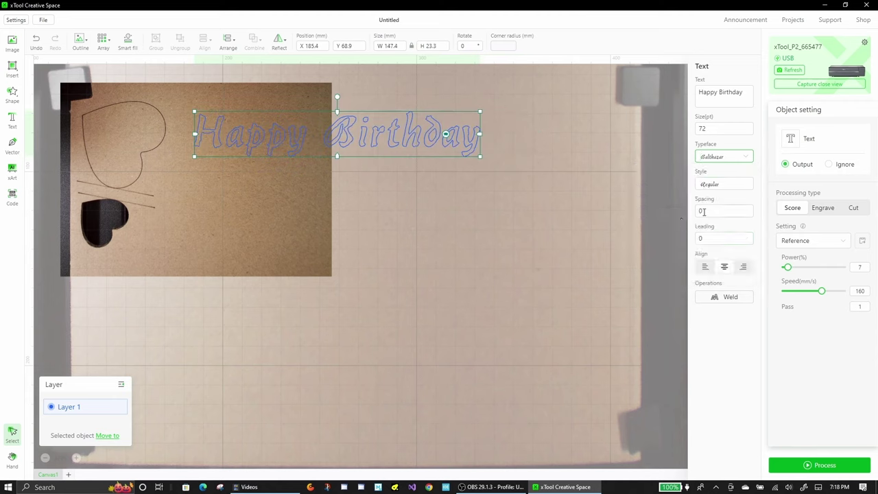
left_click(319, 127)
left_click_drag(417, 148, 345, 138)
Add the birthday person's name below the greeting in a serif typeface
left_click(389, 215)
key("t")
double_click(701, 91)
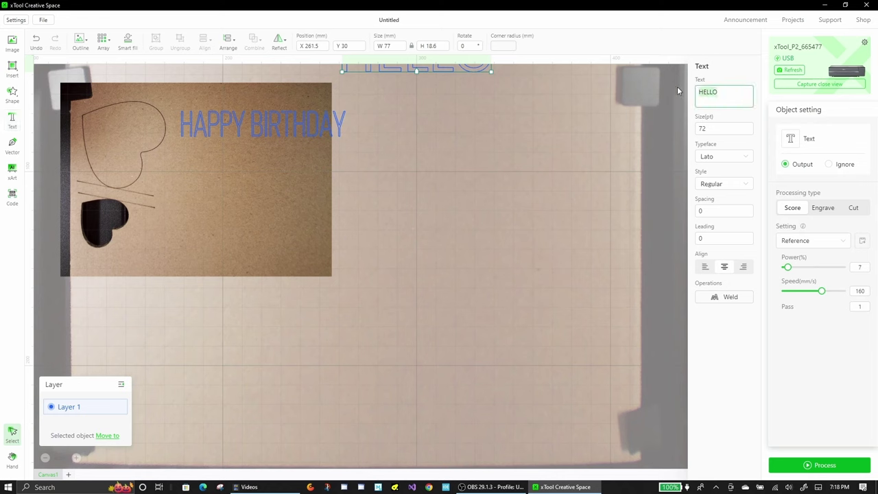
type("Nicholas")
left_click_drag(473, 117, 322, 183)
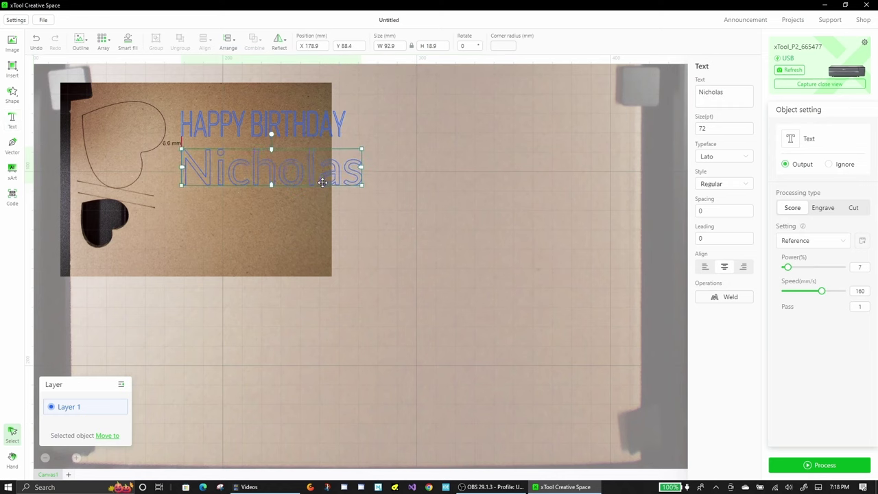
left_click(725, 155)
left_click(713, 199)
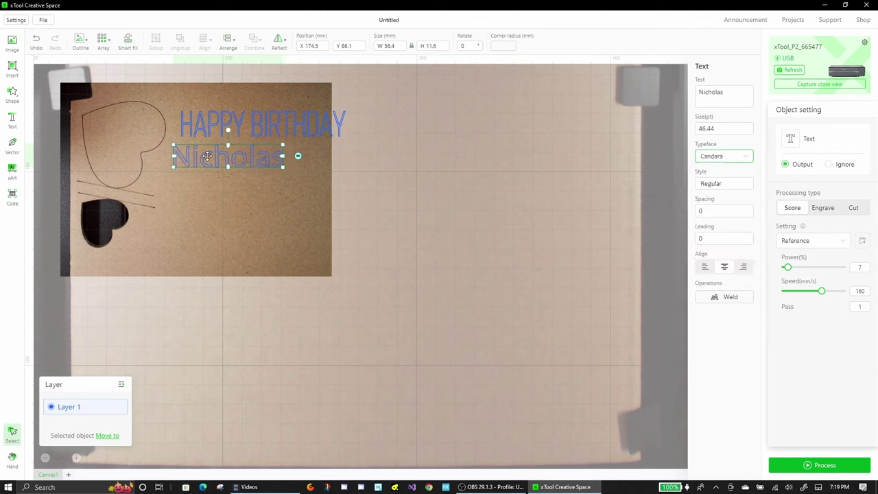
left_click(732, 184)
left_click(659, 219)
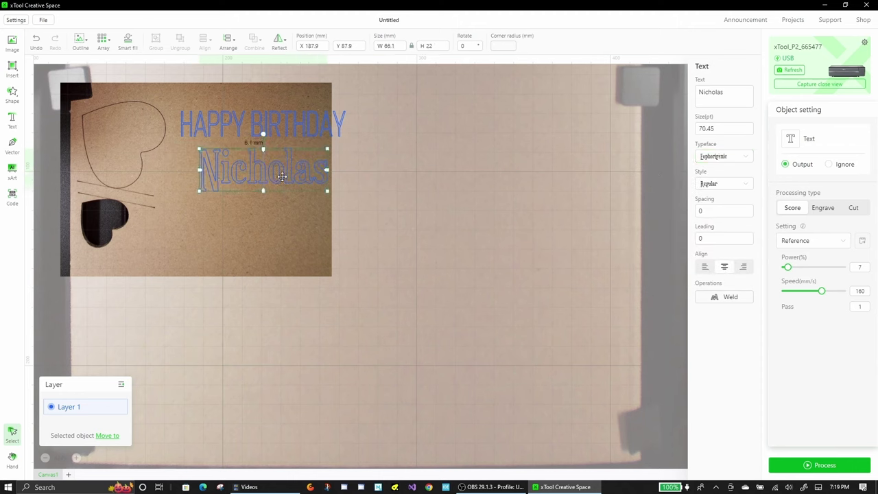
left_click(260, 123)
left_click(261, 188)
left_click(12, 96)
Place a narrowed rectangle around the greeting and shift the name left inside it
left_click(37, 102)
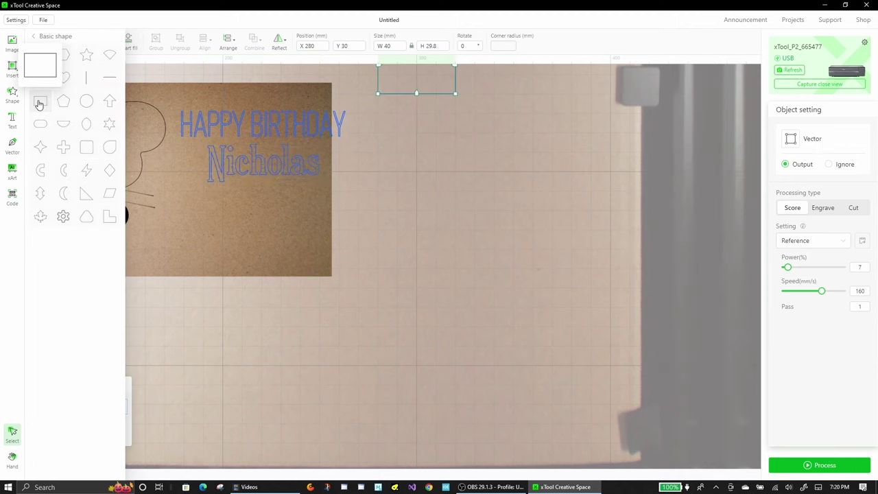
key("Delete")
left_click(12, 96)
left_click_drag(90, 147, 244, 161)
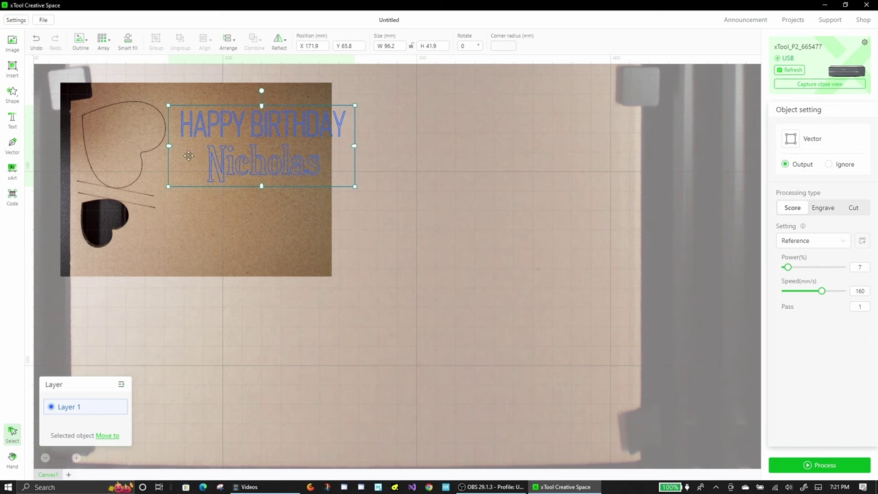
left_click_drag(169, 146, 172, 146)
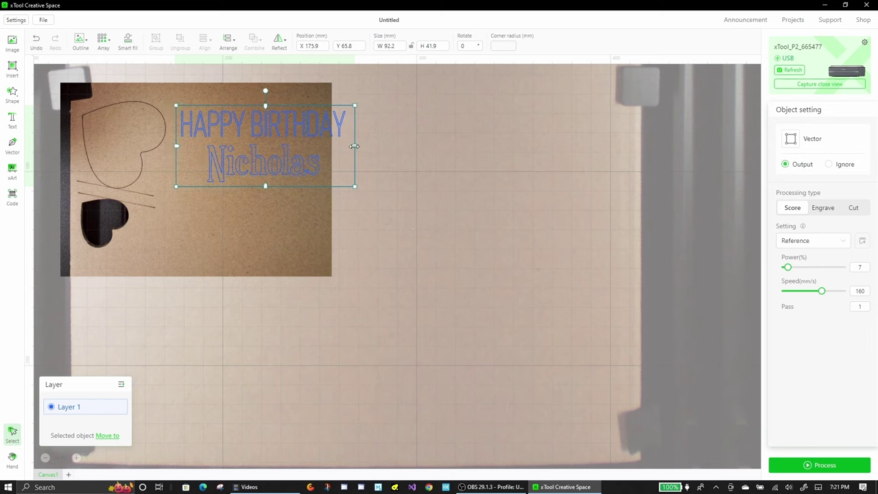
double_click(284, 164)
left_click_drag(284, 163, 258, 163)
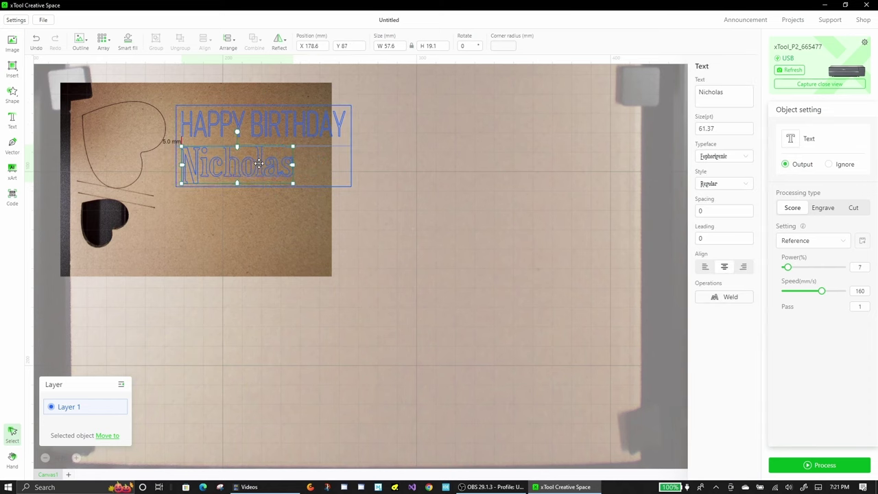
left_click(268, 224)
Add a '17' in Dancing Script beside the name
left_click(11, 118)
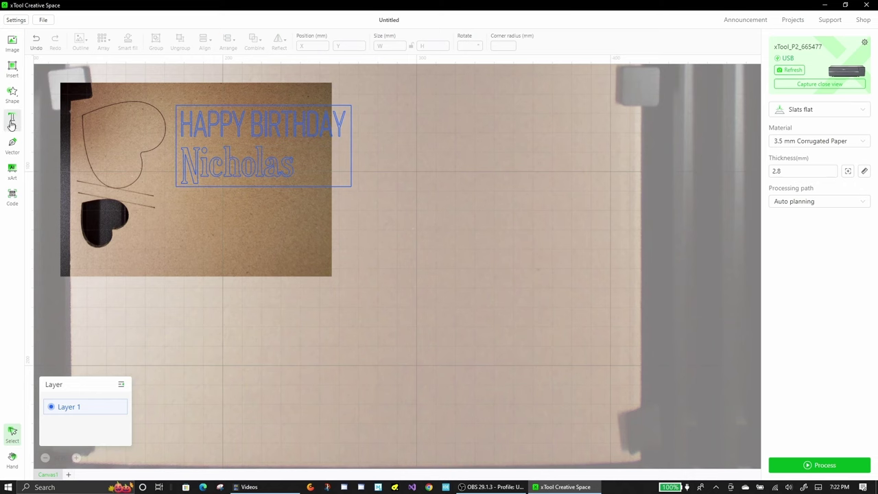
type("17")
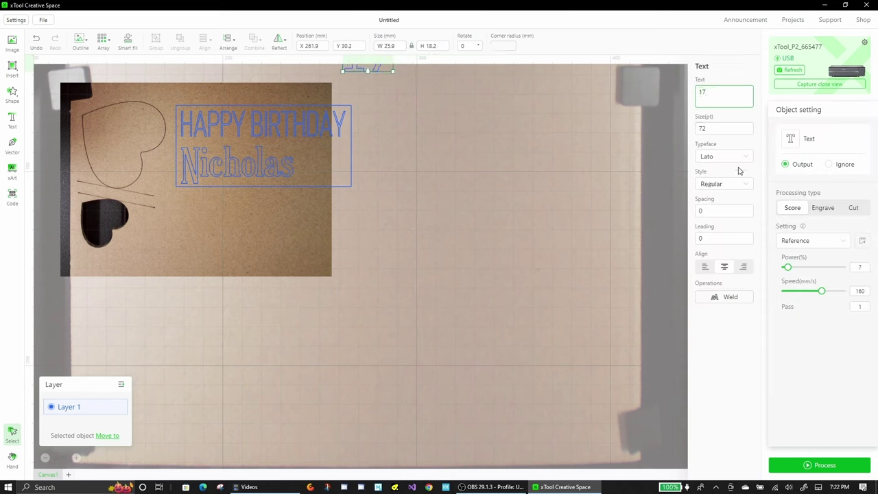
left_click(740, 158)
left_click(678, 274)
left_click_drag(361, 69, 369, 159)
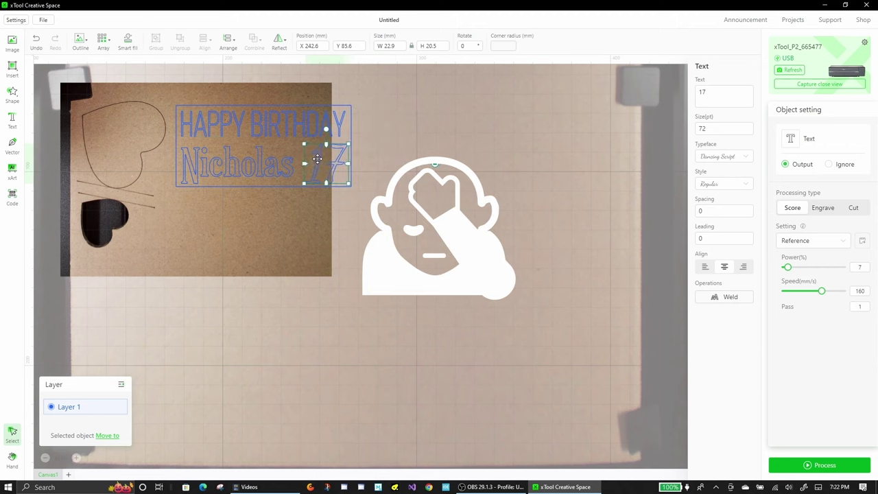
Select the box and set its processing type to Cut, keeping the greeting scored
left_click(433, 224)
key("ctrl+a")
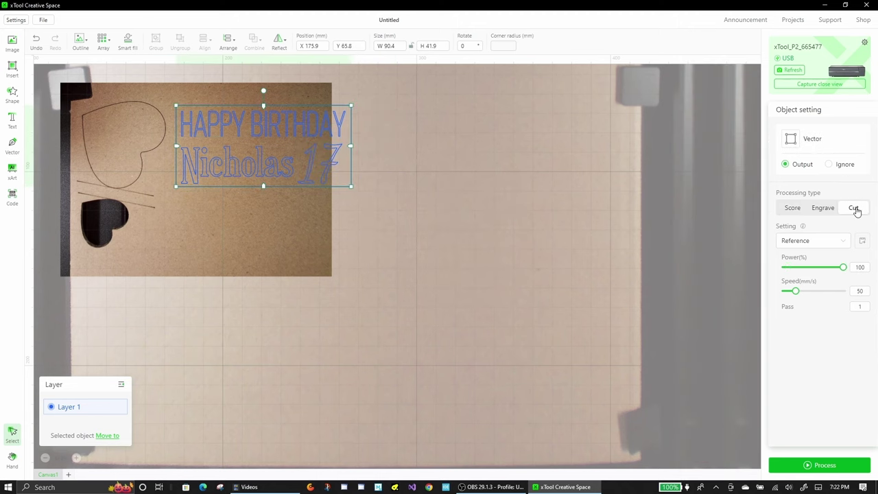
left_click(220, 132)
Select the boxed birthday design, nudge it up-left, preview it and start the laser job
left_click(158, 88)
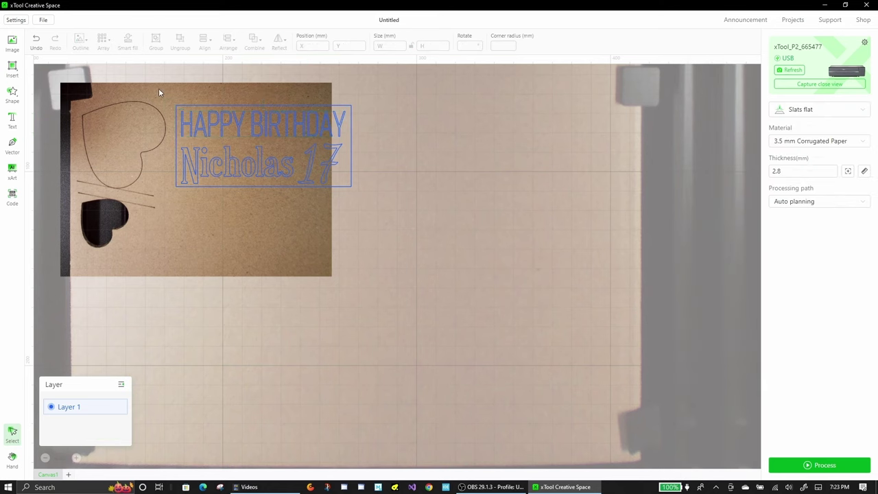
left_click_drag(165, 94, 384, 216)
left_click_drag(329, 165, 320, 136)
key("h")
left_click(820, 465)
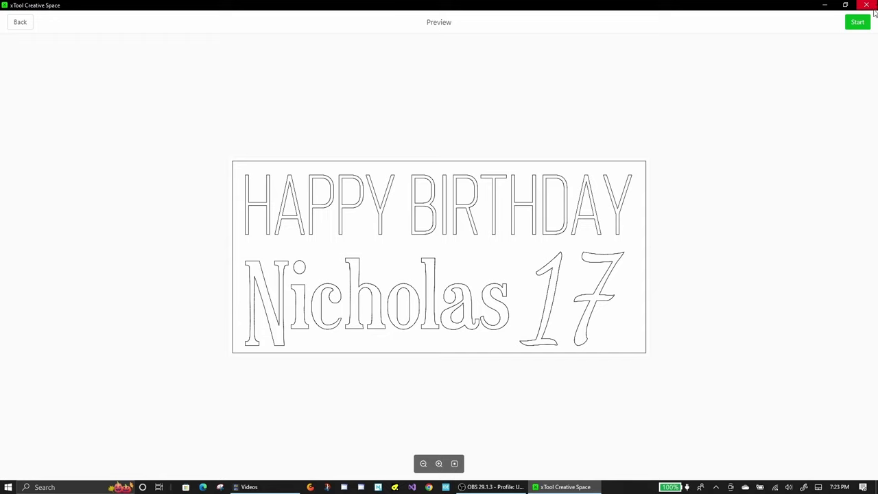
left_click(858, 23)
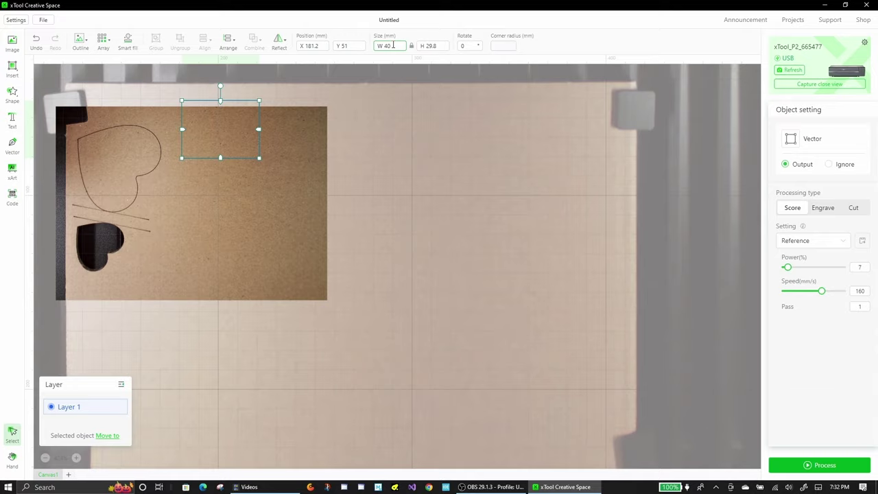
Drag the rectangle lower on the cardboard
left_click_drag(369, 147, 352, 215)
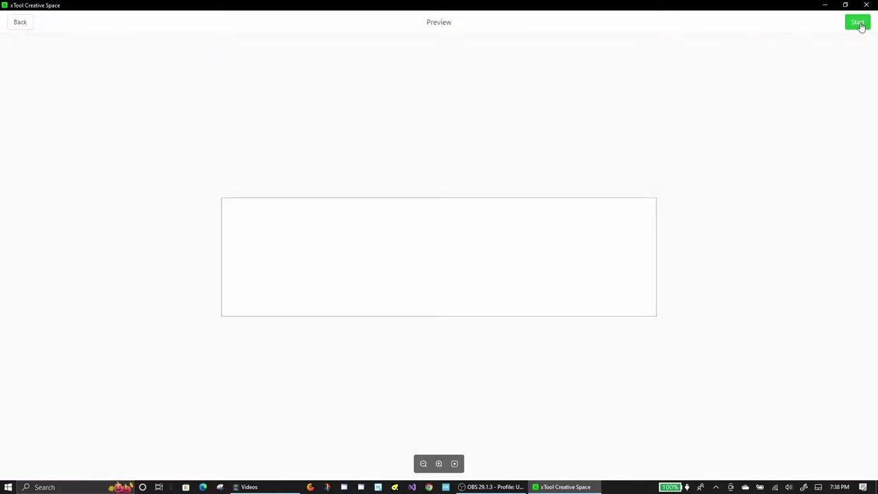